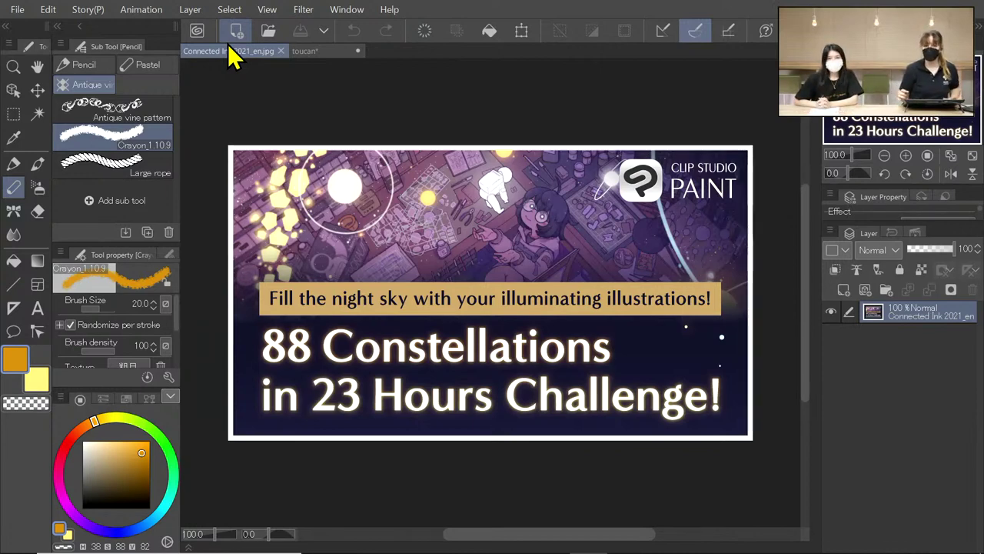
Switch to the toucan drawing and place a small Concentric circle special ruler in the white area beside the toucan's head
{"action": "left_click", "coordinate": [325, 52]}
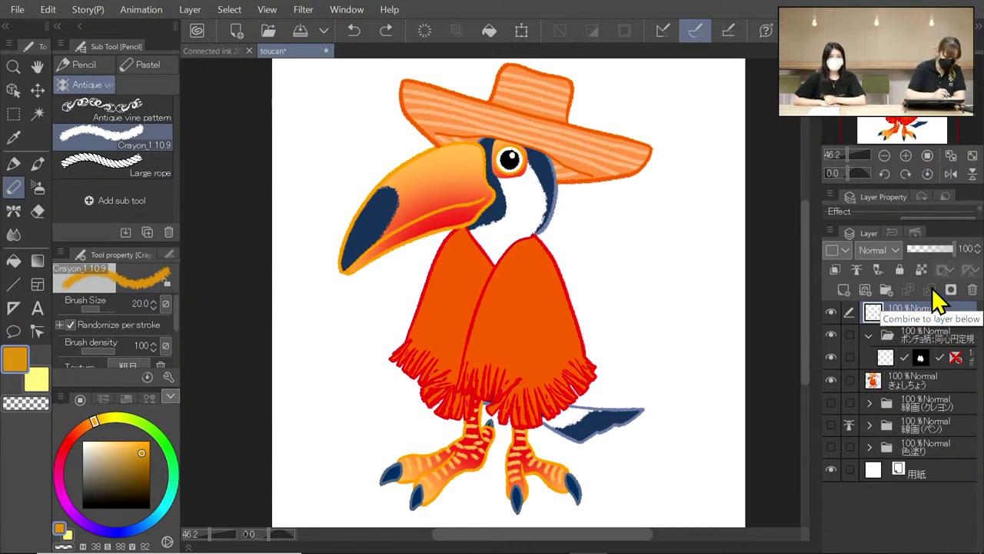
{"action": "left_click", "coordinate": [13, 309]}
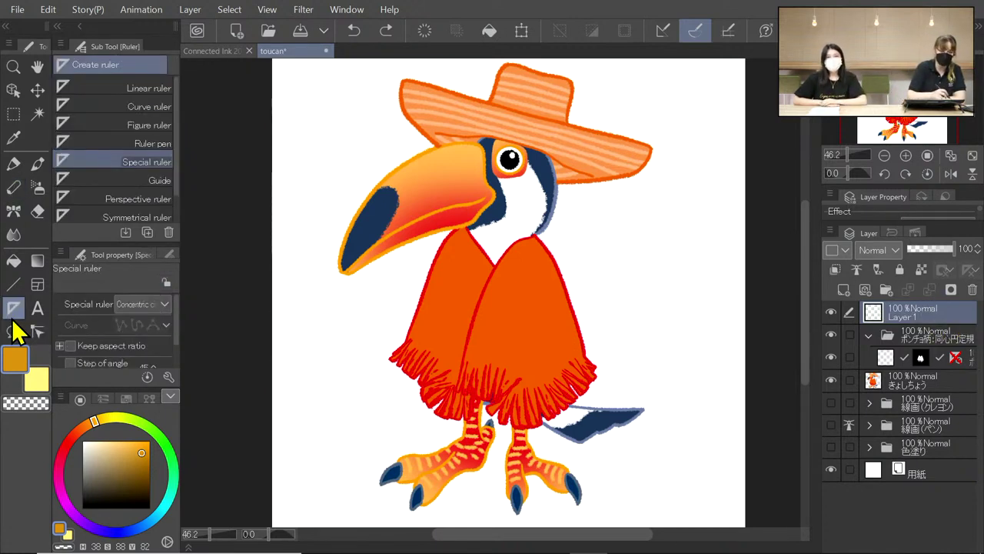
{"action": "left_click", "coordinate": [165, 303]}
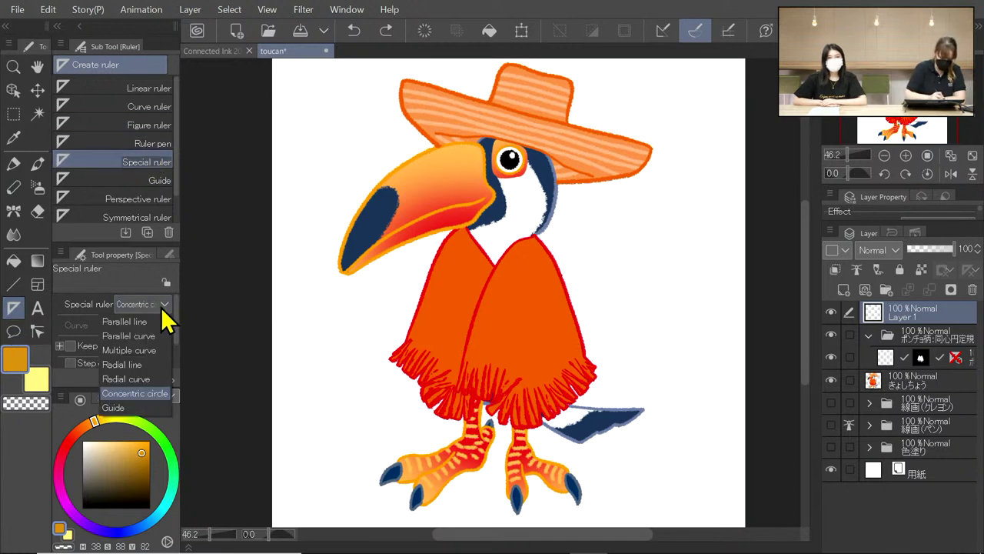
{"action": "left_click", "coordinate": [139, 396]}
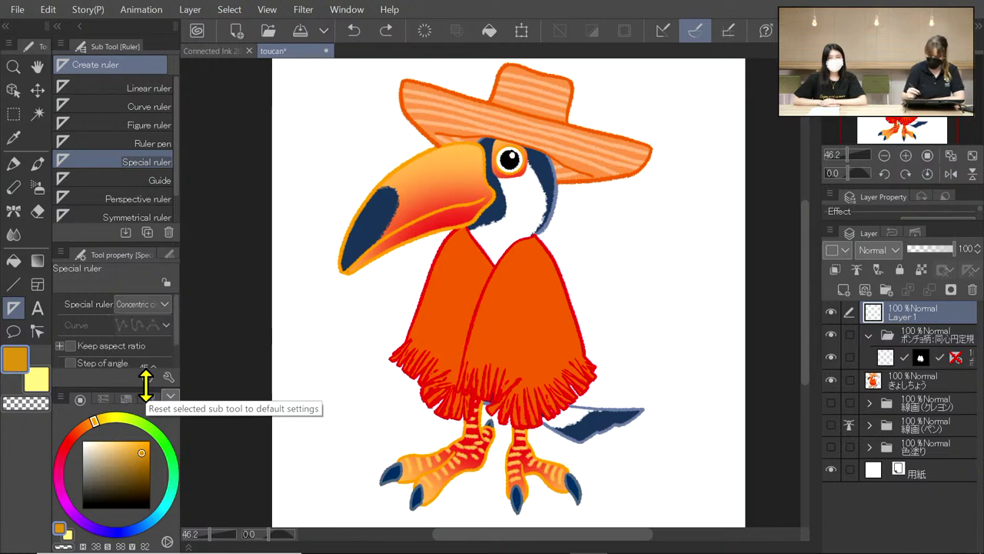
{"action": "left_click_drag", "start_coordinate": [624, 213], "coordinate": [650, 232]}
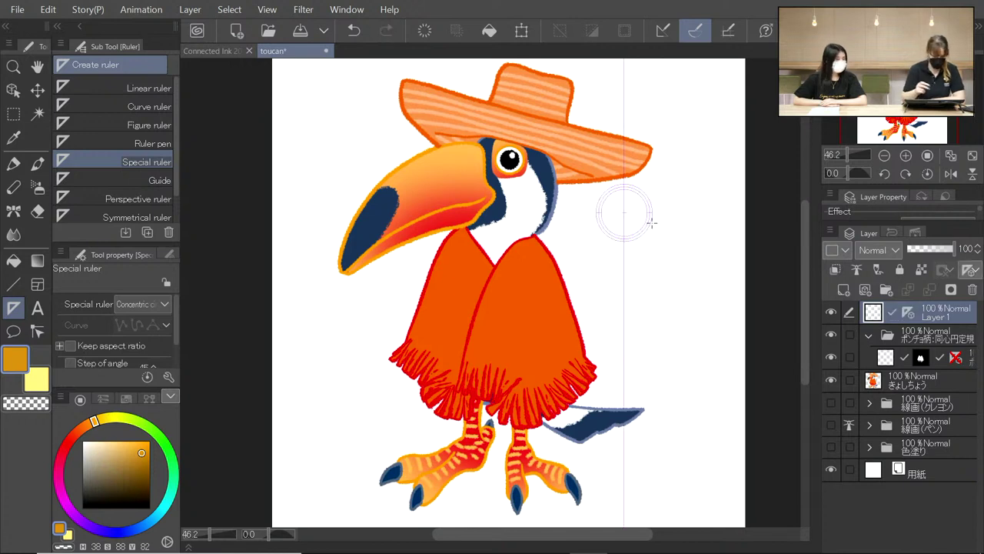
Draw bright red circles around the ruler centre and wider arcs across the poncho with the Milli pen
{"action": "left_click", "coordinate": [12, 164]}
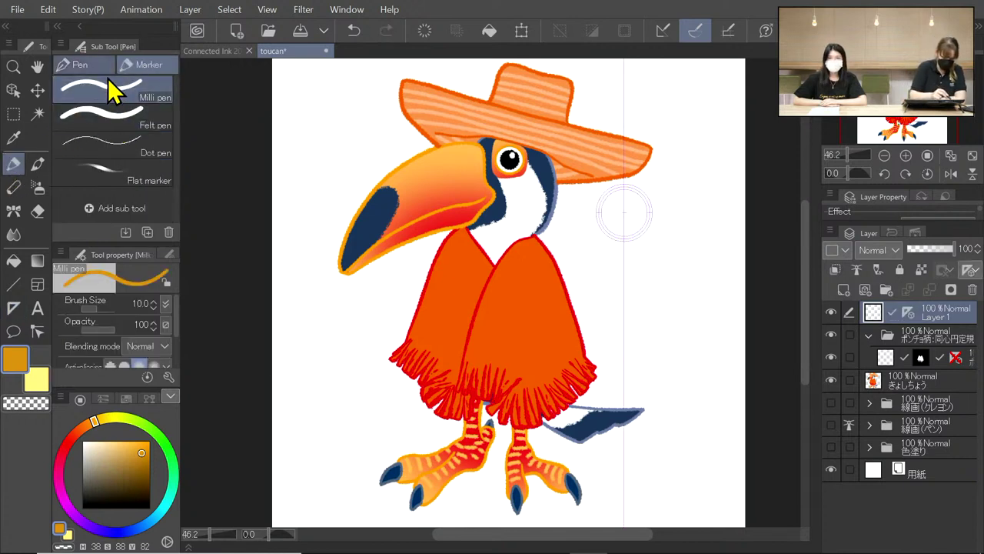
{"action": "left_click", "coordinate": [81, 431]}
{"action": "mouse_move", "coordinate": [81, 432]}
{"action": "left_mouse_down"}
{"action": "mouse_move", "coordinate": [67, 444]}
{"action": "mouse_move", "coordinate": [135, 424]}
{"action": "left_mouse_up"}
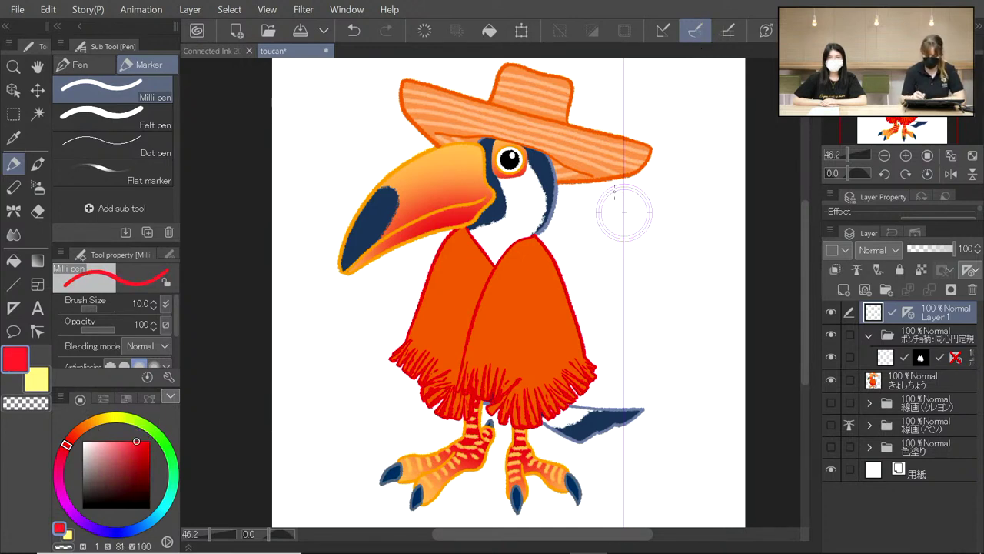
{"action": "mouse_move", "coordinate": [627, 179]}
{"action": "left_mouse_down"}
{"action": "mouse_move", "coordinate": [589, 202]}
{"action": "mouse_move", "coordinate": [650, 239]}
{"action": "mouse_move", "coordinate": [638, 180]}
{"action": "mouse_move", "coordinate": [650, 175]}
{"action": "mouse_move", "coordinate": [569, 215]}
{"action": "mouse_move", "coordinate": [679, 231]}
{"action": "mouse_move", "coordinate": [632, 156]}
{"action": "mouse_move", "coordinate": [573, 152]}
{"action": "mouse_move", "coordinate": [646, 286]}
{"action": "mouse_move", "coordinate": [667, 151]}
{"action": "mouse_move", "coordinate": [603, 135]}
{"action": "mouse_move", "coordinate": [545, 196]}
{"action": "mouse_move", "coordinate": [638, 298]}
{"action": "mouse_move", "coordinate": [676, 138]}
{"action": "mouse_move", "coordinate": [588, 130]}
{"action": "left_mouse_up"}
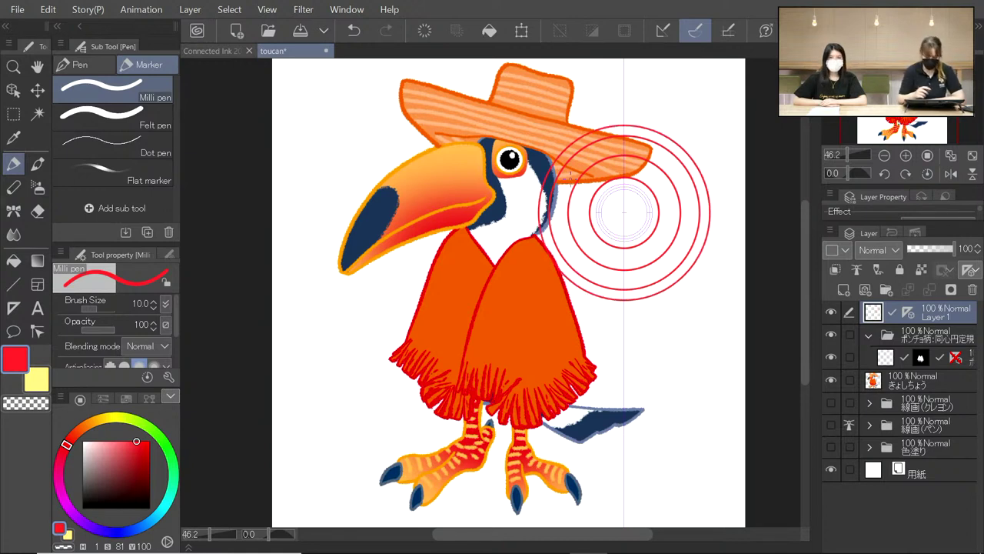
{"action": "mouse_move", "coordinate": [501, 192]}
{"action": "left_mouse_down"}
{"action": "mouse_move", "coordinate": [503, 219]}
{"action": "mouse_move", "coordinate": [644, 338]}
{"action": "left_mouse_up"}
{"action": "mouse_move", "coordinate": [472, 221]}
{"action": "left_mouse_down"}
{"action": "mouse_move", "coordinate": [565, 358]}
{"action": "mouse_move", "coordinate": [606, 367]}
{"action": "left_mouse_up"}
{"action": "left_click_drag", "start_coordinate": [452, 249], "coordinate": [559, 377]}
{"action": "left_click_drag", "start_coordinate": [426, 269], "coordinate": [485, 366]}
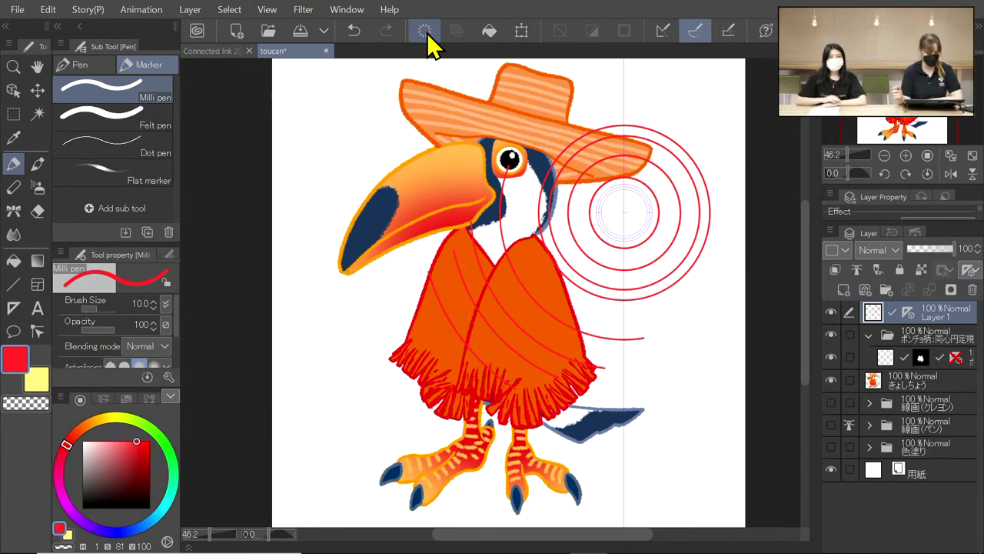
Draw multicoloured concentric circles around the ruler centre with the Crayon_1.10.9 brush, keeping Randomize per stroke enabled
{"action": "left_click", "coordinate": [15, 188]}
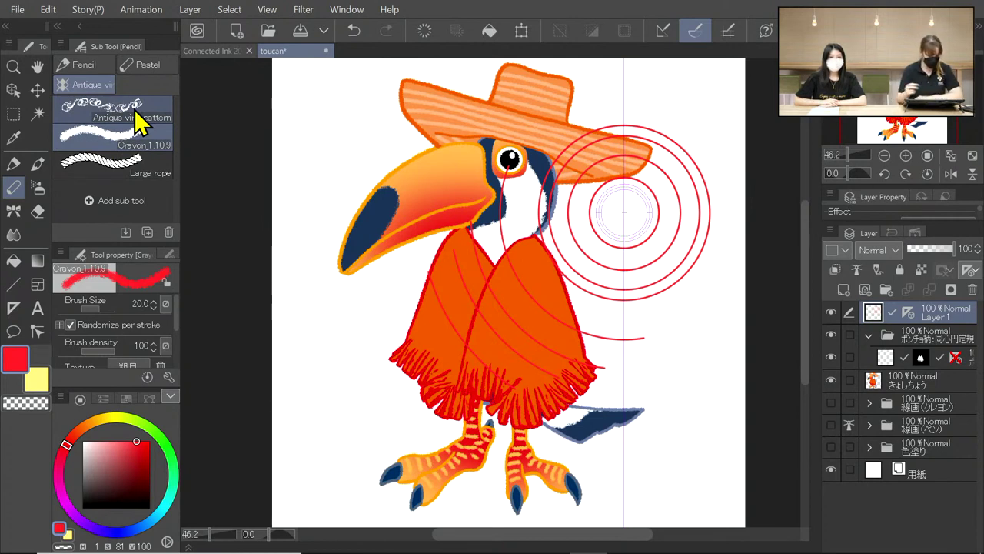
{"action": "left_click", "coordinate": [70, 324]}
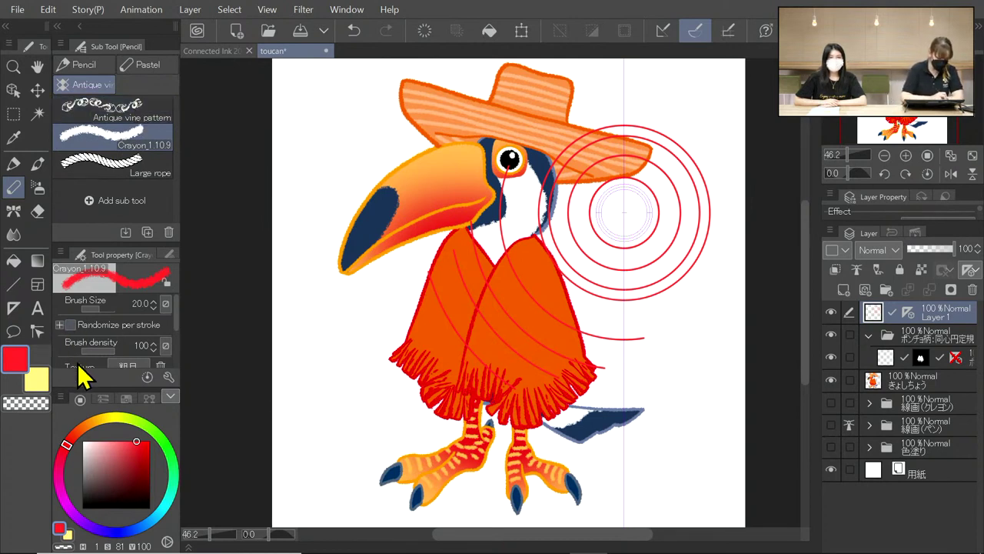
{"action": "left_click", "coordinate": [71, 325]}
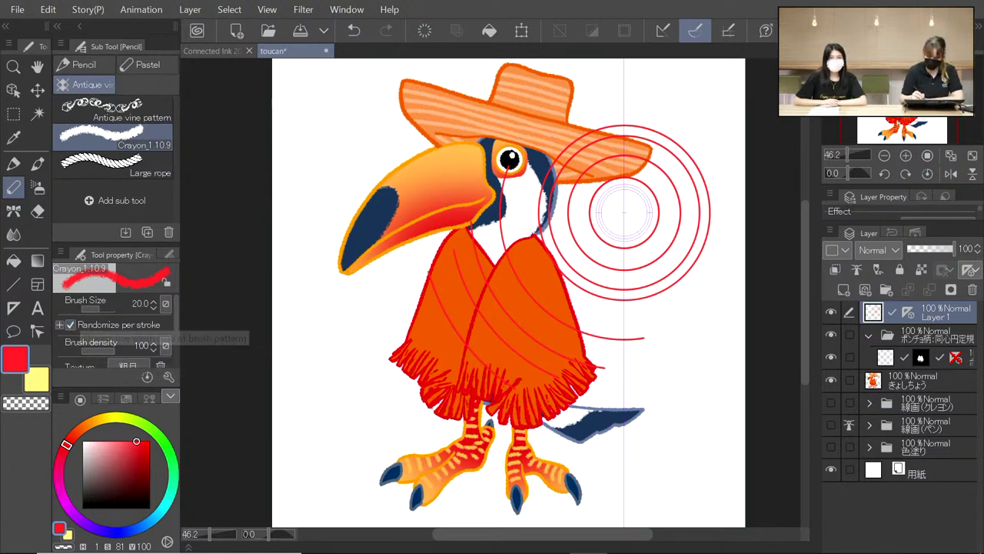
{"action": "mouse_move", "coordinate": [615, 150]}
{"action": "left_mouse_down"}
{"action": "mouse_move", "coordinate": [576, 247]}
{"action": "mouse_move", "coordinate": [662, 265]}
{"action": "mouse_move", "coordinate": [683, 188]}
{"action": "mouse_move", "coordinate": [618, 148]}
{"action": "mouse_move", "coordinate": [558, 165]}
{"action": "mouse_move", "coordinate": [597, 288]}
{"action": "mouse_move", "coordinate": [698, 242]}
{"action": "mouse_move", "coordinate": [530, 158]}
{"action": "mouse_move", "coordinate": [587, 309]}
{"action": "mouse_move", "coordinate": [727, 231]}
{"action": "mouse_move", "coordinate": [666, 116]}
{"action": "left_mouse_up"}
{"action": "mouse_move", "coordinate": [552, 107]}
{"action": "left_mouse_down"}
{"action": "mouse_move", "coordinate": [519, 151]}
{"action": "mouse_move", "coordinate": [744, 248]}
{"action": "left_mouse_up"}
{"action": "mouse_move", "coordinate": [744, 185]}
{"action": "left_mouse_down"}
{"action": "mouse_move", "coordinate": [557, 92]}
{"action": "mouse_move", "coordinate": [482, 204]}
{"action": "mouse_move", "coordinate": [743, 284]}
{"action": "mouse_move", "coordinate": [527, 92]}
{"action": "left_mouse_up"}
{"action": "mouse_move", "coordinate": [492, 146]}
{"action": "left_mouse_down"}
{"action": "mouse_move", "coordinate": [471, 261]}
{"action": "mouse_move", "coordinate": [692, 69]}
{"action": "left_mouse_up"}
{"action": "mouse_move", "coordinate": [609, 229]}
{"action": "left_mouse_down"}
{"action": "mouse_move", "coordinate": [605, 209]}
{"action": "mouse_move", "coordinate": [601, 217]}
{"action": "left_mouse_up"}
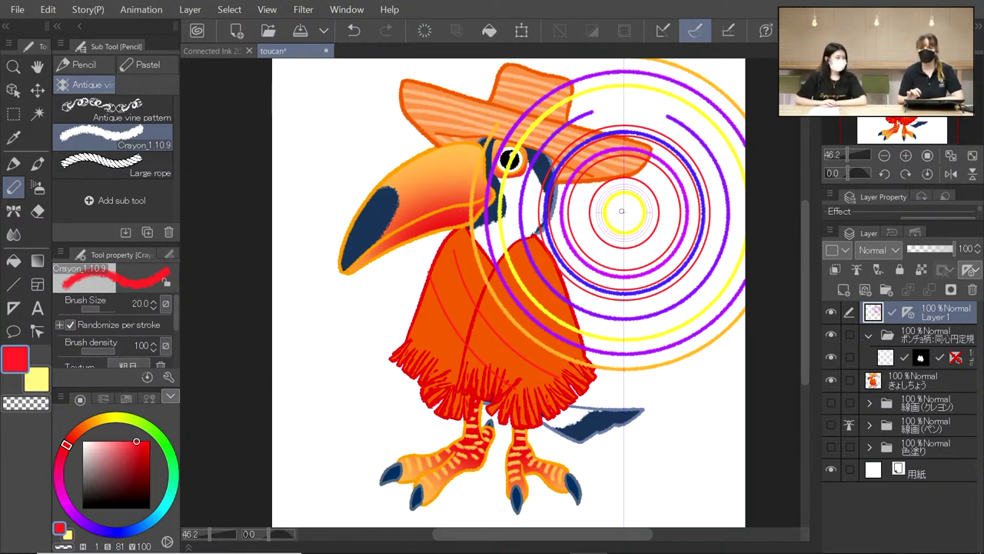
Clear and hide Layer 1, and enable the ruler on the masked poncho pattern layer
{"action": "left_click", "coordinate": [424, 31]}
{"action": "left_click", "coordinate": [831, 312]}
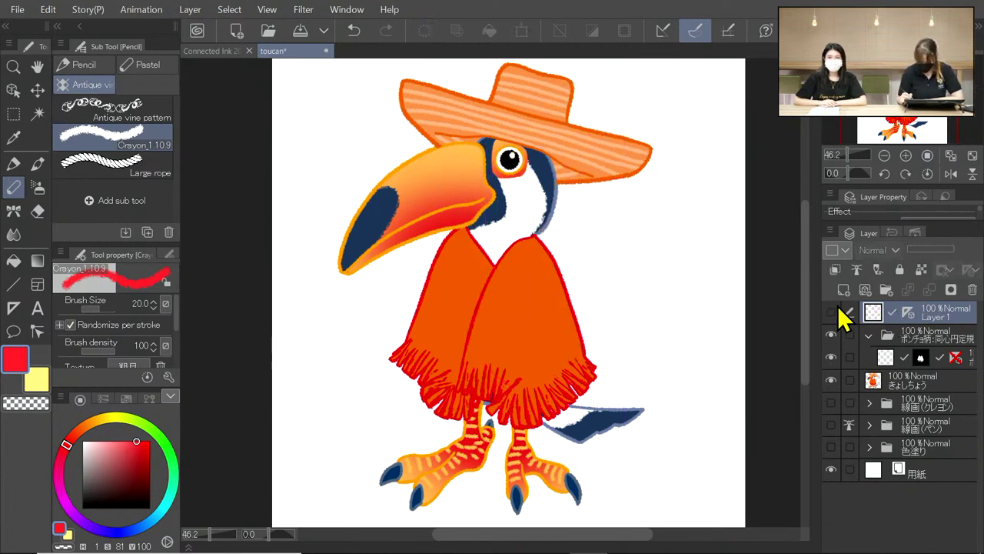
{"action": "left_click", "coordinate": [888, 360]}
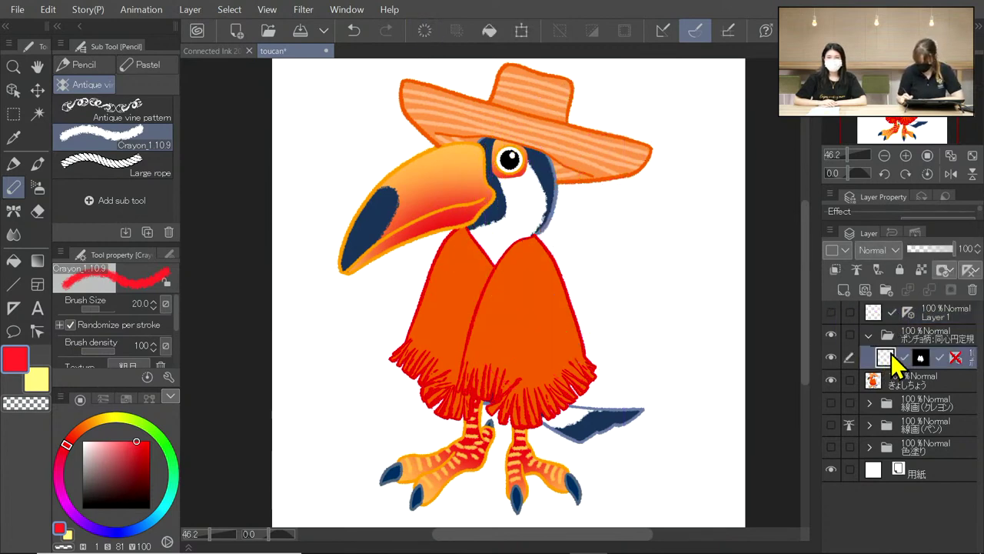
{"action": "left_click", "coordinate": [955, 359]}
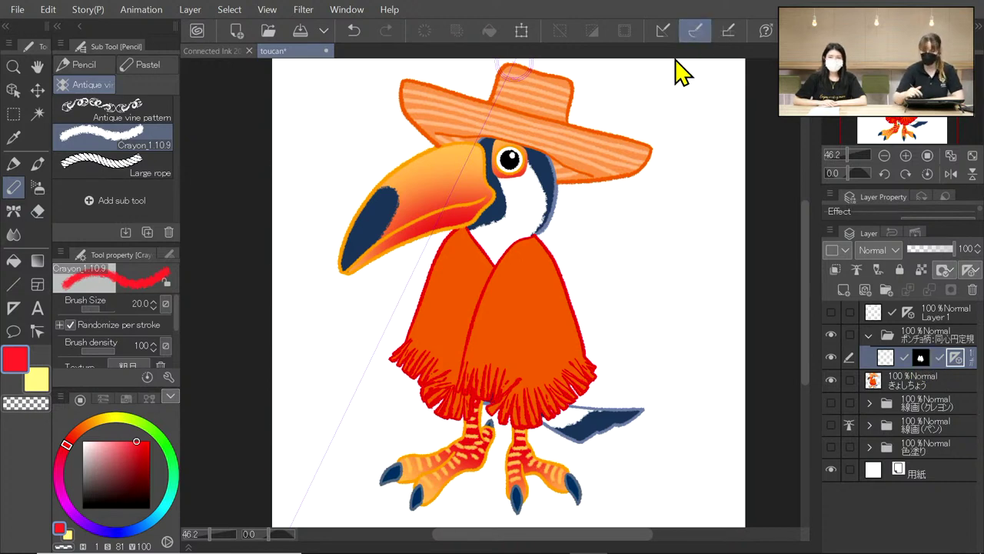
Set the crayon's brush size to 44.3 and draw green and purple curved stripes across the poncho's upper part
{"action": "left_click", "coordinate": [100, 309]}
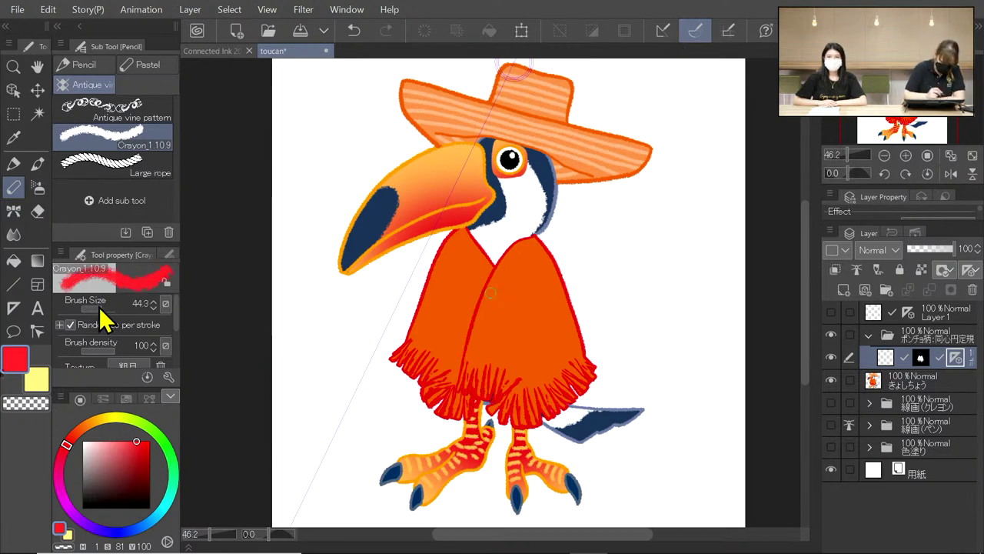
{"action": "left_click_drag", "start_coordinate": [449, 240], "coordinate": [481, 251]}
{"action": "left_click_drag", "start_coordinate": [506, 250], "coordinate": [546, 247]}
{"action": "left_click_drag", "start_coordinate": [437, 258], "coordinate": [555, 270]}
{"action": "mouse_move", "coordinate": [430, 276]}
{"action": "left_mouse_down"}
{"action": "mouse_move", "coordinate": [491, 299]}
{"action": "mouse_move", "coordinate": [564, 290]}
{"action": "left_mouse_up"}
Try curved stripes across the poncho's lower part and undo them
{"action": "left_click_drag", "start_coordinate": [424, 312], "coordinate": [574, 322]}
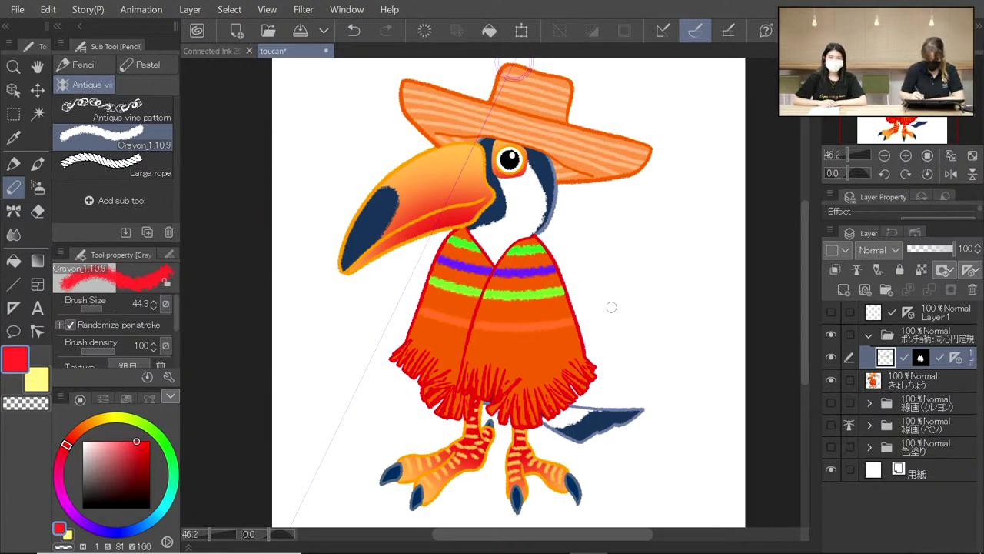
{"action": "mouse_move", "coordinate": [407, 325]}
{"action": "left_mouse_down"}
{"action": "mouse_move", "coordinate": [451, 351]}
{"action": "mouse_move", "coordinate": [580, 343]}
{"action": "left_mouse_up"}
{"action": "mouse_move", "coordinate": [398, 354]}
{"action": "left_mouse_down"}
{"action": "mouse_move", "coordinate": [446, 368]}
{"action": "mouse_move", "coordinate": [592, 366]}
{"action": "left_mouse_up"}
{"action": "left_click_drag", "start_coordinate": [417, 306], "coordinate": [572, 312]}
{"action": "left_click", "coordinate": [354, 31]}
{"action": "left_click", "coordinate": [353, 30]}
{"action": "left_click", "coordinate": [354, 30]}
{"action": "left_click", "coordinate": [353, 31]}
{"action": "left_click", "coordinate": [354, 31]}
Draw purple and blue curved stripes across the poncho's lower half and a yellow-green one along the fringe
{"action": "left_click_drag", "start_coordinate": [425, 300], "coordinate": [570, 311]}
{"action": "left_click_drag", "start_coordinate": [417, 314], "coordinate": [576, 326]}
{"action": "mouse_move", "coordinate": [409, 336]}
{"action": "left_mouse_down"}
{"action": "mouse_move", "coordinate": [437, 346]}
{"action": "mouse_move", "coordinate": [581, 347]}
{"action": "left_mouse_up"}
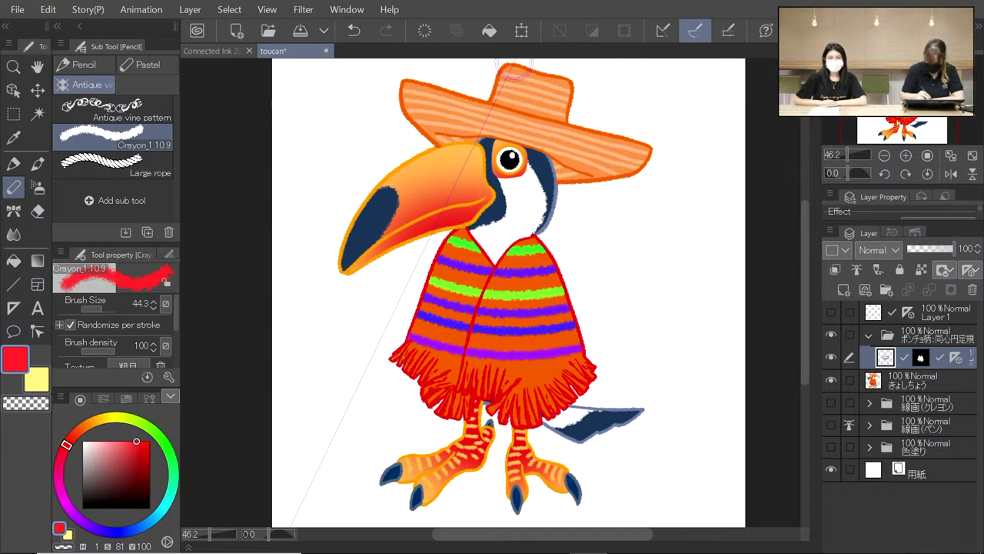
{"action": "left_click_drag", "start_coordinate": [401, 378], "coordinate": [590, 377]}
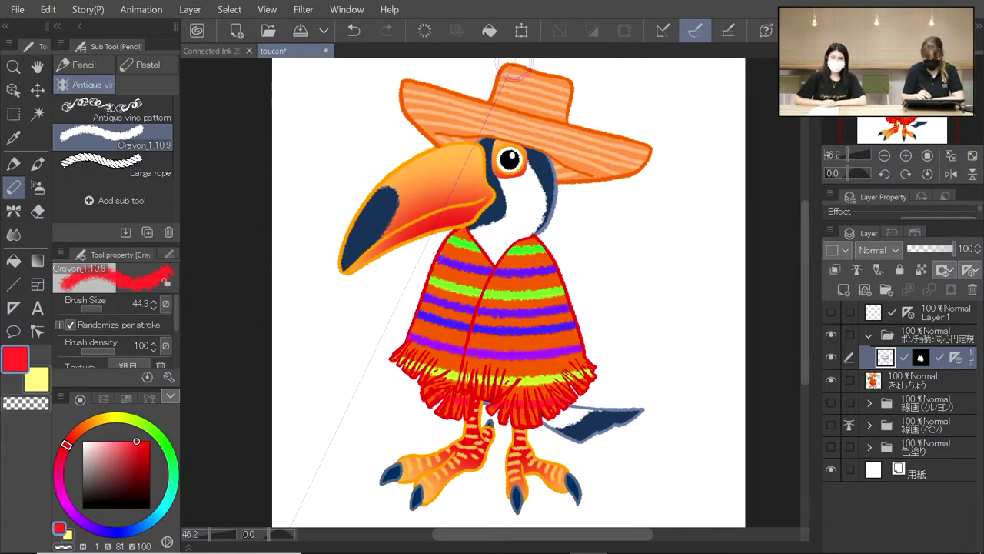
Fill the gaps between the poncho's stripes with additional pink, magenta and violet curved stripes
{"action": "left_click_drag", "start_coordinate": [433, 271], "coordinate": [573, 286]}
{"action": "left_click_drag", "start_coordinate": [424, 295], "coordinate": [569, 306]}
{"action": "left_click_drag", "start_coordinate": [418, 313], "coordinate": [575, 326]}
{"action": "left_click_drag", "start_coordinate": [417, 316], "coordinate": [577, 337]}
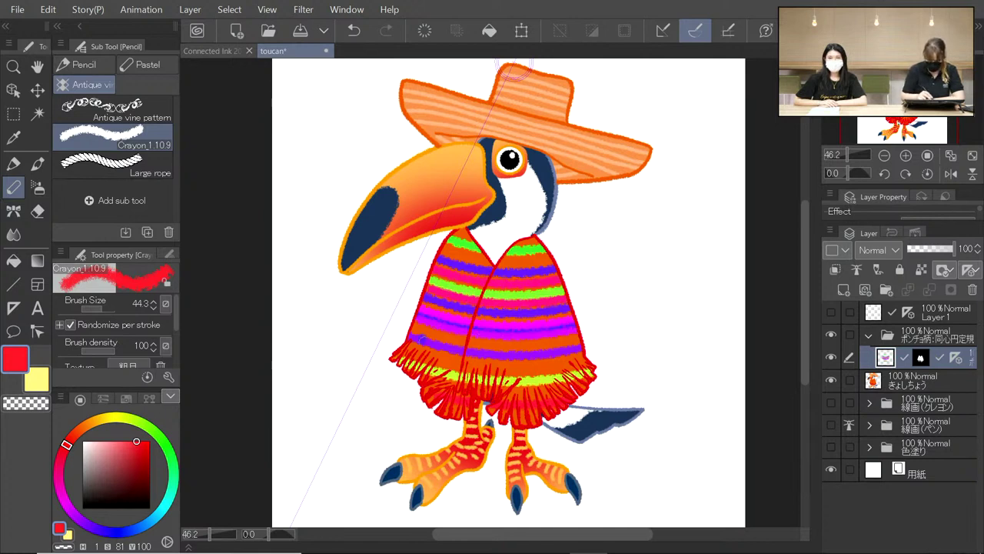
{"action": "left_click_drag", "start_coordinate": [419, 340], "coordinate": [558, 358]}
{"action": "left_click_drag", "start_coordinate": [419, 360], "coordinate": [581, 372]}
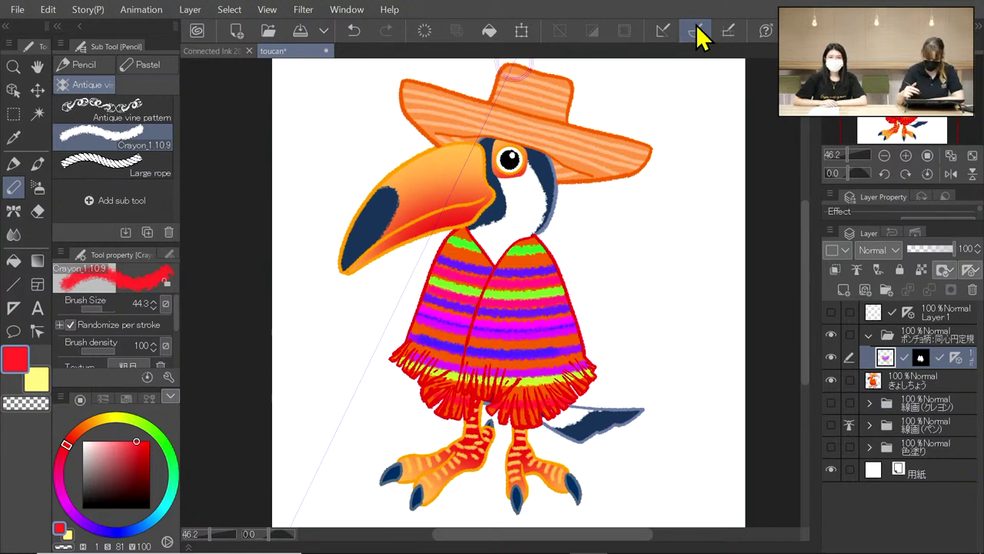
Replace the poncho's stripes with three freehand wavy bands and two dots, with special ruler snapping turned off
{"action": "left_click", "coordinate": [425, 32]}
{"action": "mouse_move", "coordinate": [429, 281]}
{"action": "left_mouse_down"}
{"action": "mouse_move", "coordinate": [463, 276]}
{"action": "mouse_move", "coordinate": [510, 298]}
{"action": "mouse_move", "coordinate": [546, 278]}
{"action": "mouse_move", "coordinate": [566, 294]}
{"action": "left_mouse_up"}
{"action": "mouse_move", "coordinate": [415, 323]}
{"action": "left_mouse_down"}
{"action": "mouse_move", "coordinate": [500, 318]}
{"action": "mouse_move", "coordinate": [532, 330]}
{"action": "mouse_move", "coordinate": [572, 320]}
{"action": "left_mouse_up"}
{"action": "mouse_move", "coordinate": [404, 342]}
{"action": "left_mouse_down"}
{"action": "mouse_move", "coordinate": [501, 361]}
{"action": "mouse_move", "coordinate": [583, 357]}
{"action": "left_mouse_up"}
{"action": "left_click_drag", "start_coordinate": [529, 256], "coordinate": [530, 263]}
{"action": "left_click_drag", "start_coordinate": [459, 251], "coordinate": [460, 252]}
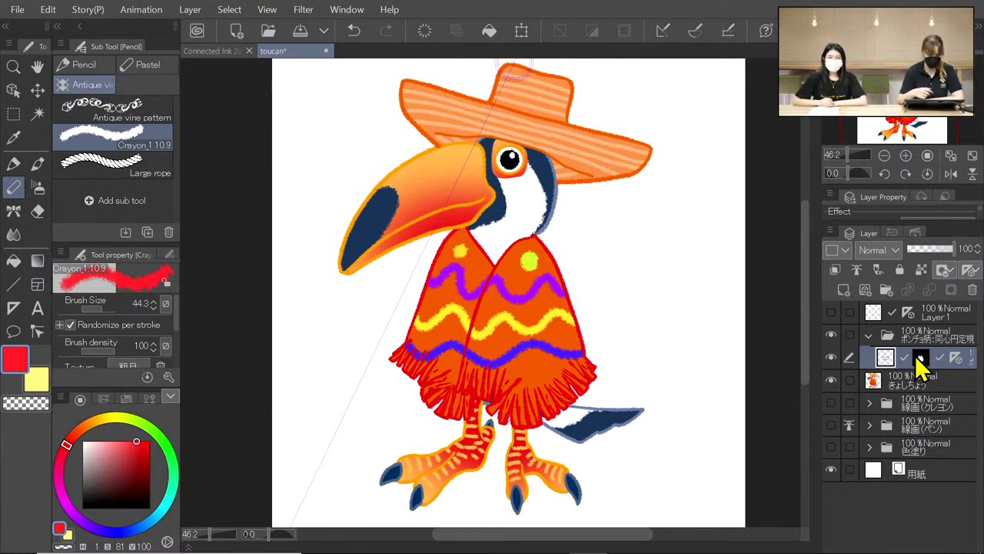
Clear the poncho pattern layer and choose the Button brush from the clothing decorations
{"action": "left_click", "coordinate": [424, 32]}
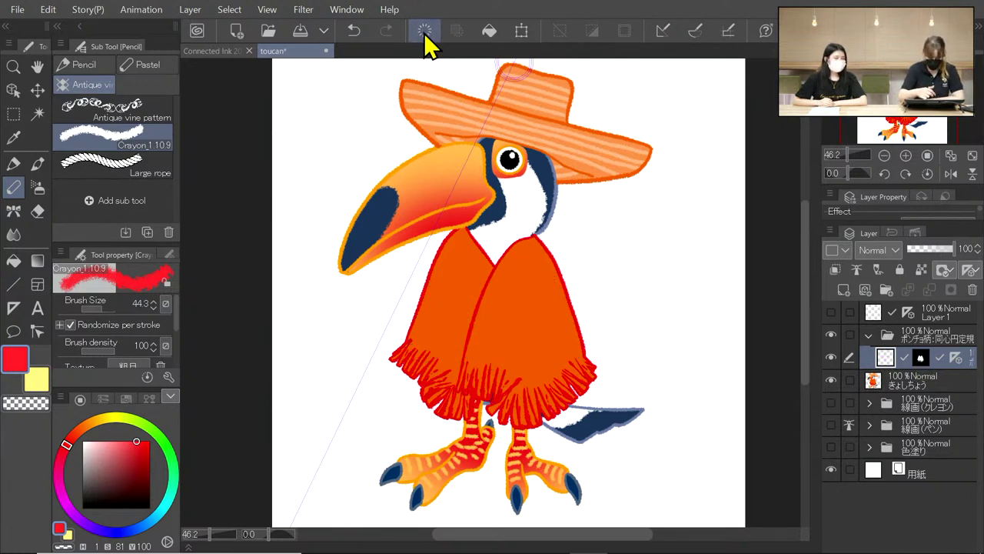
{"action": "left_click", "coordinate": [13, 210]}
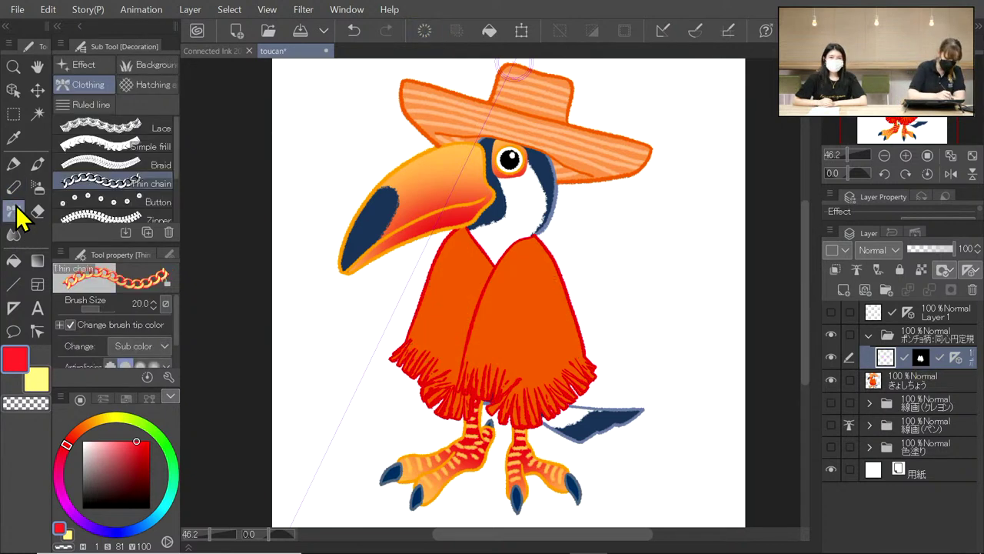
{"action": "left_click", "coordinate": [125, 199]}
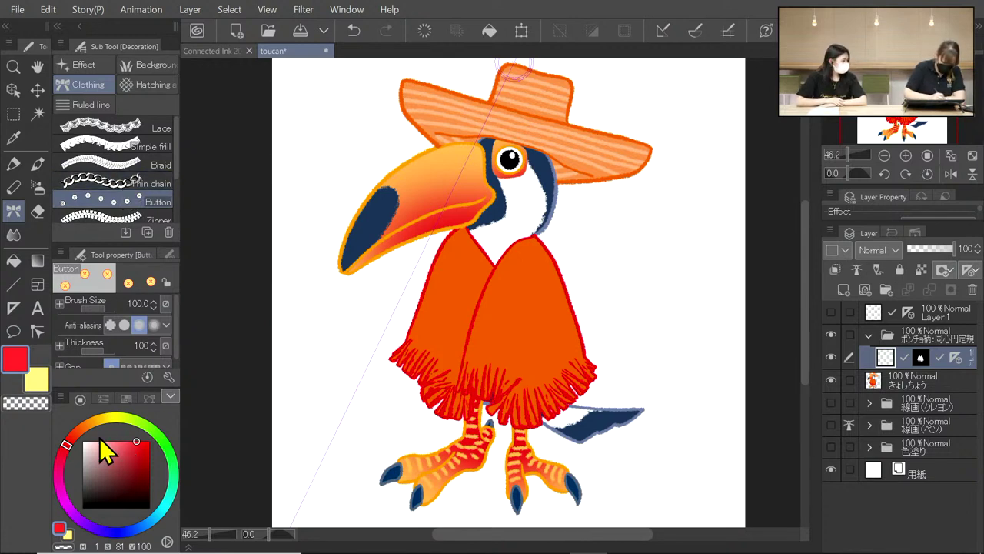
Set the main colour to a lighter red (H 1, S 65, V 100) and the sub colour to a light orange-tan
{"action": "left_click_drag", "start_coordinate": [111, 443], "coordinate": [127, 440]}
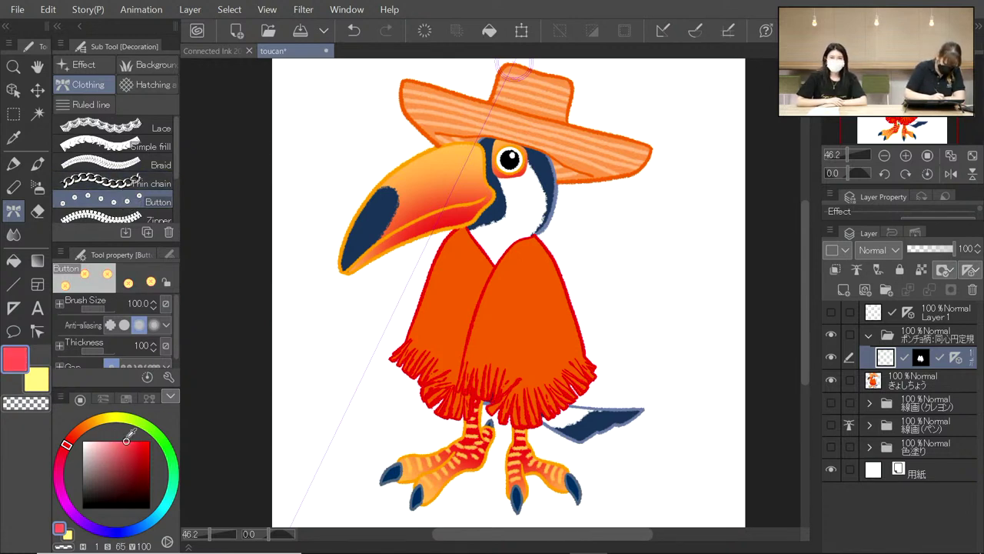
{"action": "left_click", "coordinate": [36, 378]}
{"action": "left_click", "coordinate": [114, 437]}
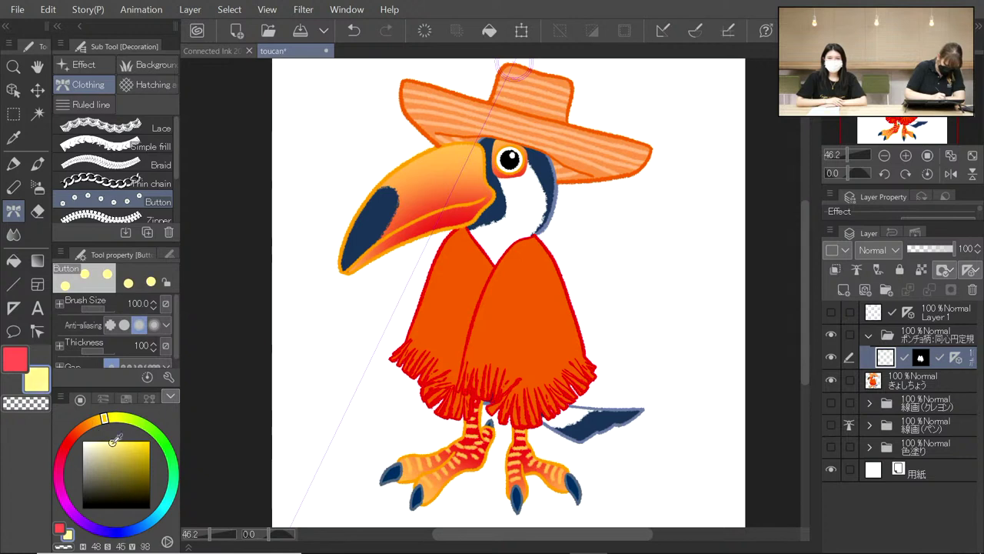
{"action": "left_click", "coordinate": [88, 425]}
{"action": "left_click", "coordinate": [17, 350]}
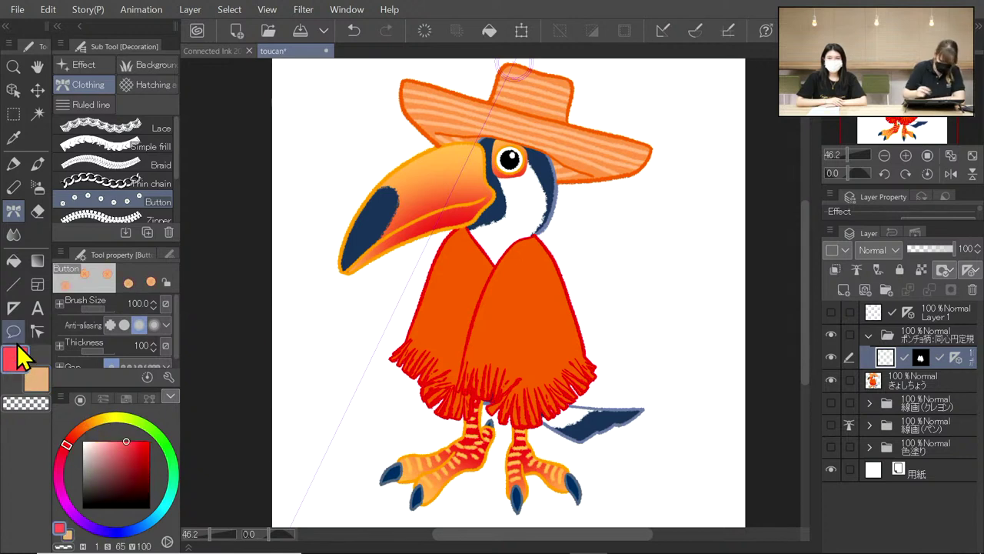
Try a row of buttons down the poncho's front edge and undo it
{"action": "left_click_drag", "start_coordinate": [513, 257], "coordinate": [479, 364]}
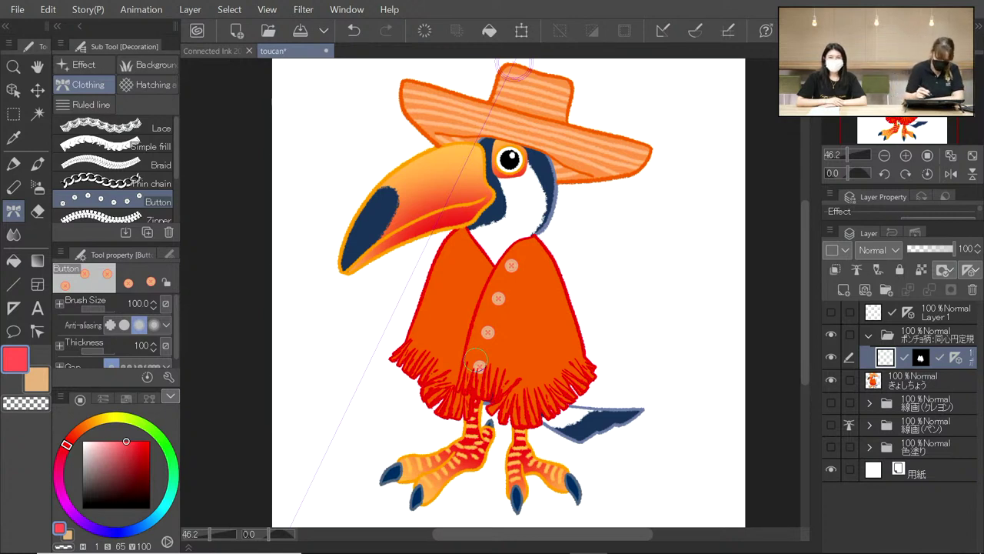
{"action": "key", "text": "ctrl+z"}
Draw two zipper lines down the poncho with the Zipper brush, one along the overlap and one down the front panel
{"action": "left_click", "coordinate": [100, 220]}
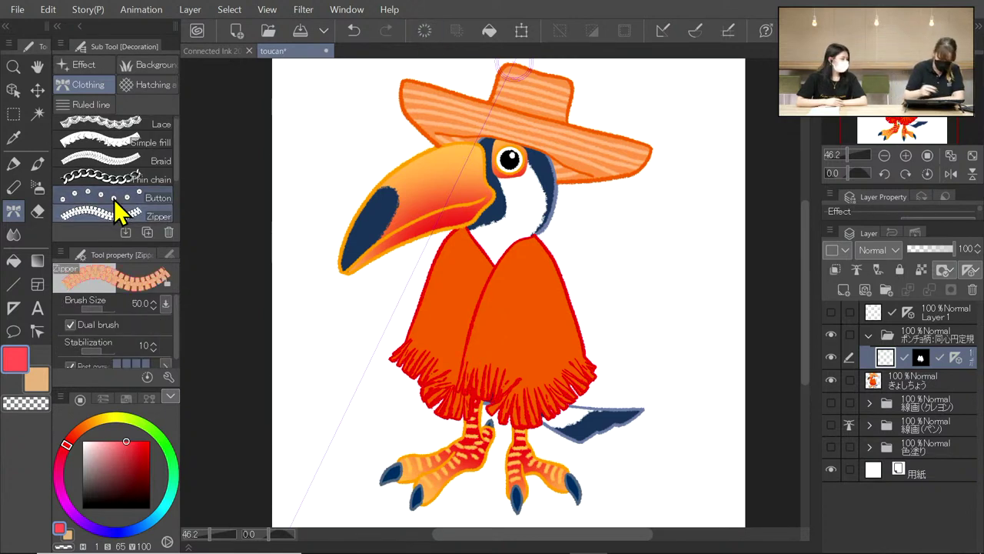
{"action": "left_click_drag", "start_coordinate": [490, 265], "coordinate": [451, 394]}
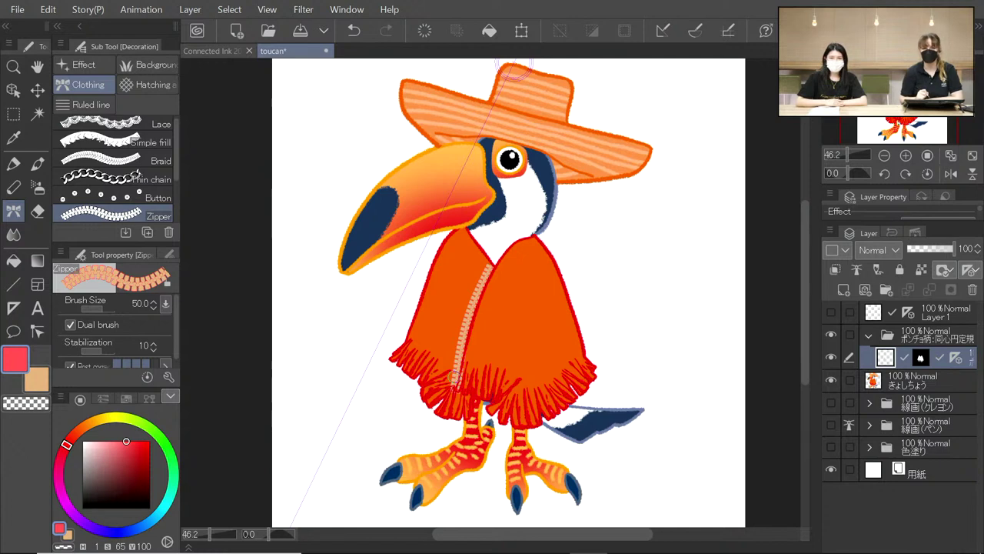
{"action": "left_click_drag", "start_coordinate": [509, 261], "coordinate": [523, 389]}
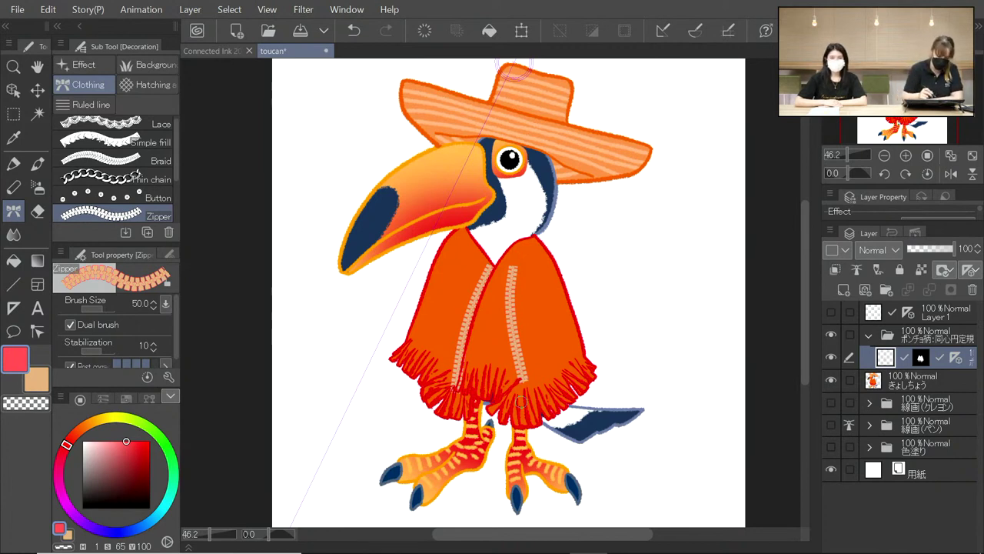
Clear the zipper lines from the poncho pattern layer and switch to the Crayon_1.10.9 brush
{"action": "left_click", "coordinate": [424, 31]}
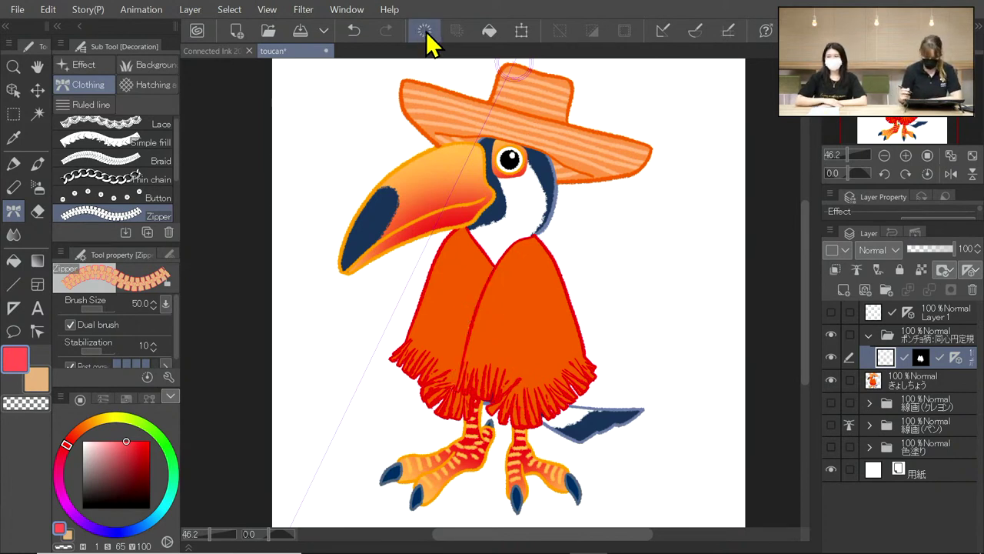
{"action": "left_click", "coordinate": [23, 186]}
Try two curved crayon stripes across the upper poncho and undo them
{"action": "left_click_drag", "start_coordinate": [443, 246], "coordinate": [560, 269]}
{"action": "left_click_drag", "start_coordinate": [432, 269], "coordinate": [566, 283]}
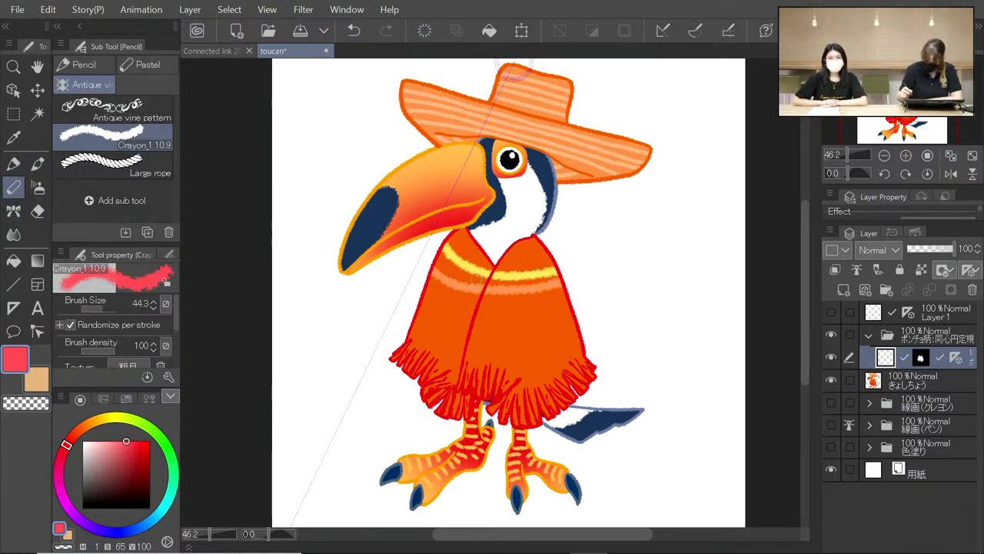
{"action": "key", "text": "ctrl+z"}
{"action": "key", "text": "ctrl+z"}
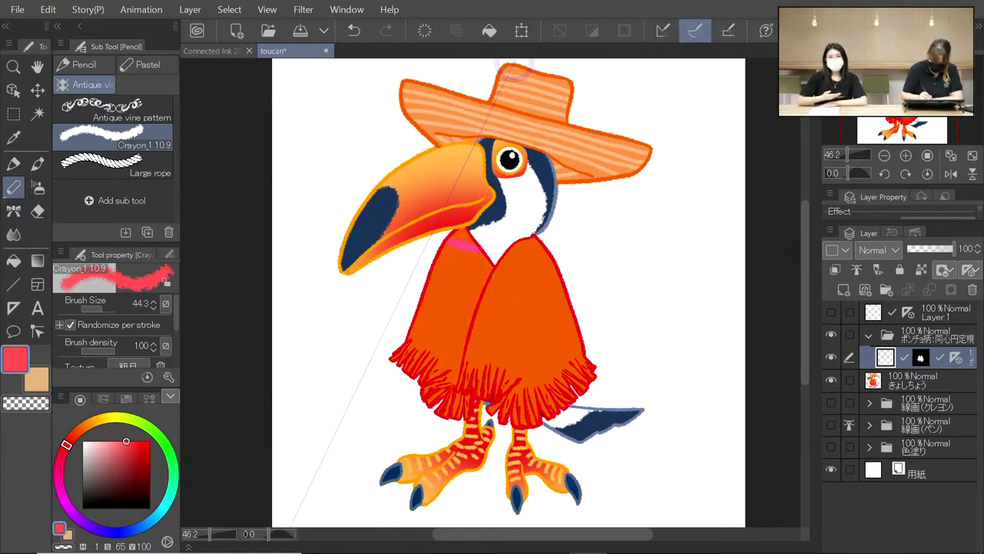
Paint evenly spaced, curved crayon stripes in randomized colours across the whole poncho, from the neckline down to the fringe
{"action": "left_click_drag", "start_coordinate": [438, 261], "coordinate": [569, 266]}
{"action": "left_click_drag", "start_coordinate": [425, 278], "coordinate": [563, 287]}
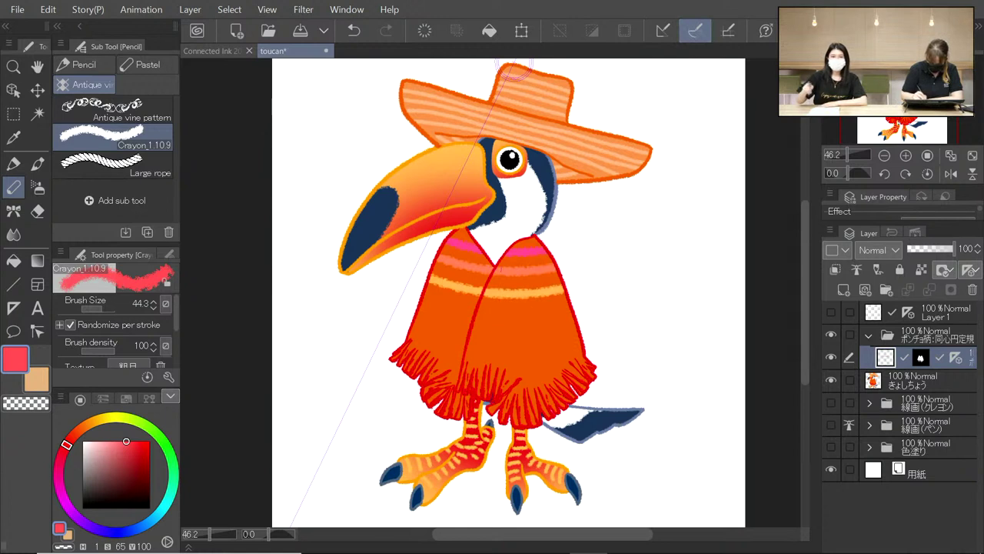
{"action": "left_click_drag", "start_coordinate": [417, 326], "coordinate": [576, 331]}
{"action": "left_click_drag", "start_coordinate": [416, 343], "coordinate": [578, 349]}
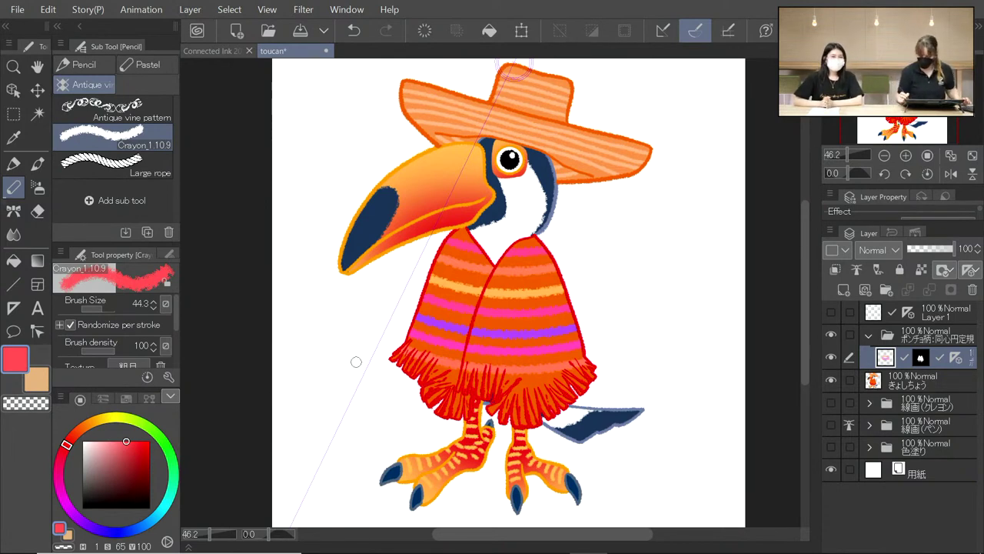
Load the pattern layer's mask as a selection and place the starry キラキラ01 material inside the poncho
{"action": "left_click", "coordinate": [922, 358], "text": "ctrl"}
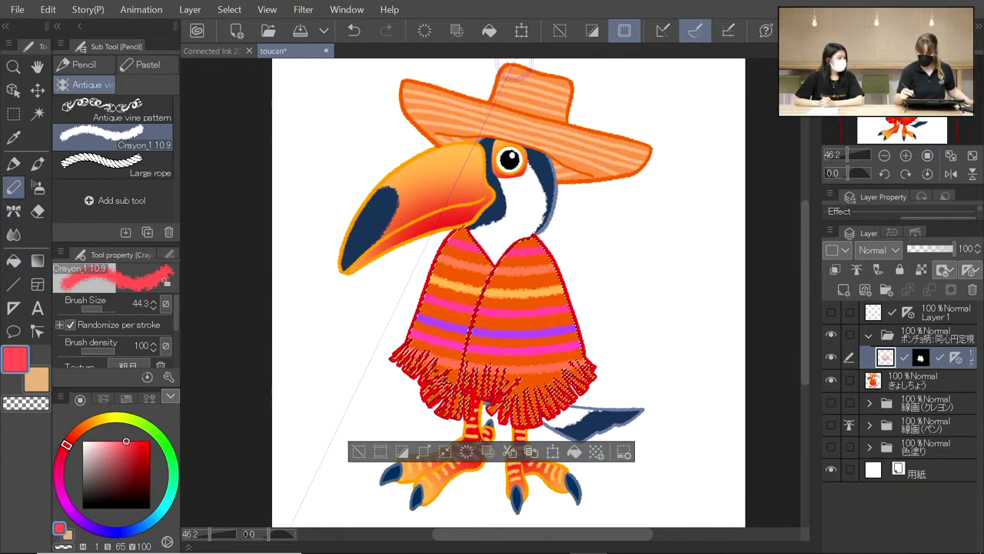
{"action": "left_click", "coordinate": [800, 39]}
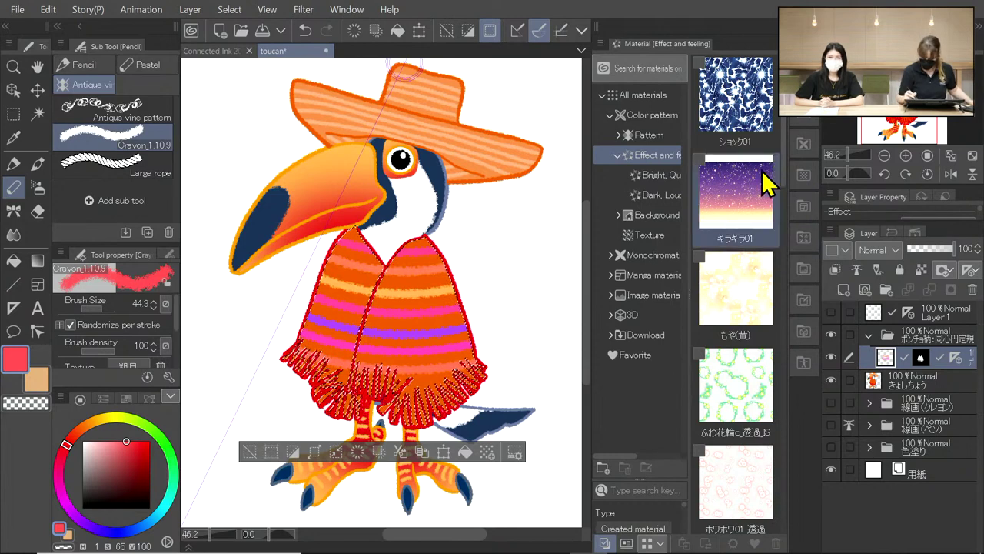
{"action": "left_click_drag", "start_coordinate": [757, 193], "coordinate": [403, 321]}
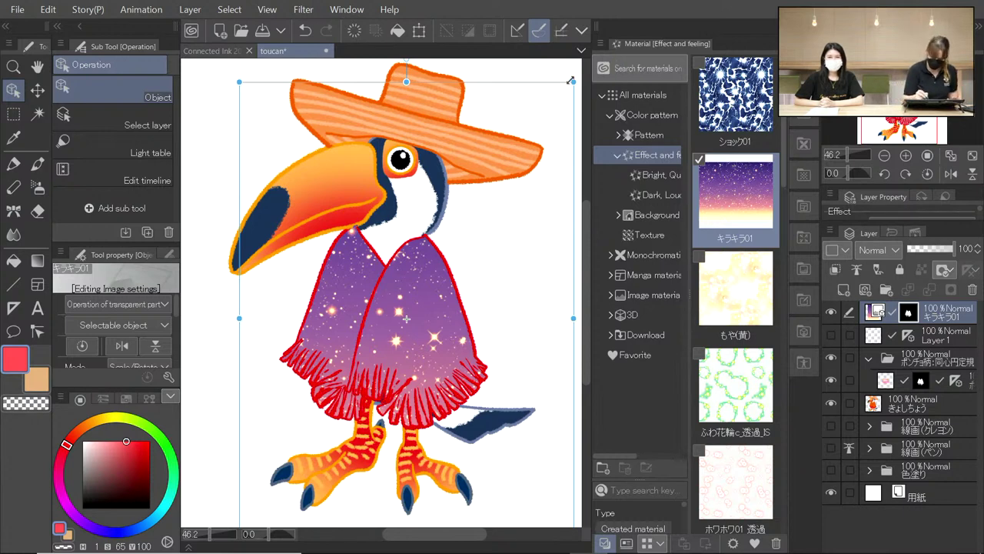
Scale down the キラキラ01 image and position it so its purple-to-pink gradient covers the whole poncho
{"action": "left_click_drag", "start_coordinate": [573, 83], "coordinate": [429, 263]}
{"action": "left_click_drag", "start_coordinate": [418, 330], "coordinate": [454, 200]}
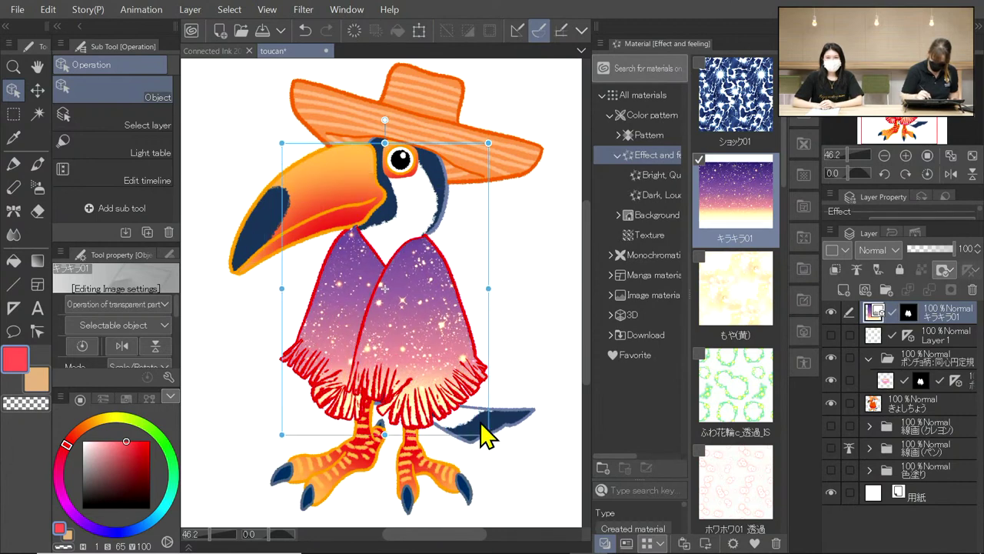
{"action": "left_click_drag", "start_coordinate": [452, 273], "coordinate": [425, 285]}
Replace the starry image with the ショック01 material and adjust its position inside the poncho
{"action": "left_click", "coordinate": [757, 99]}
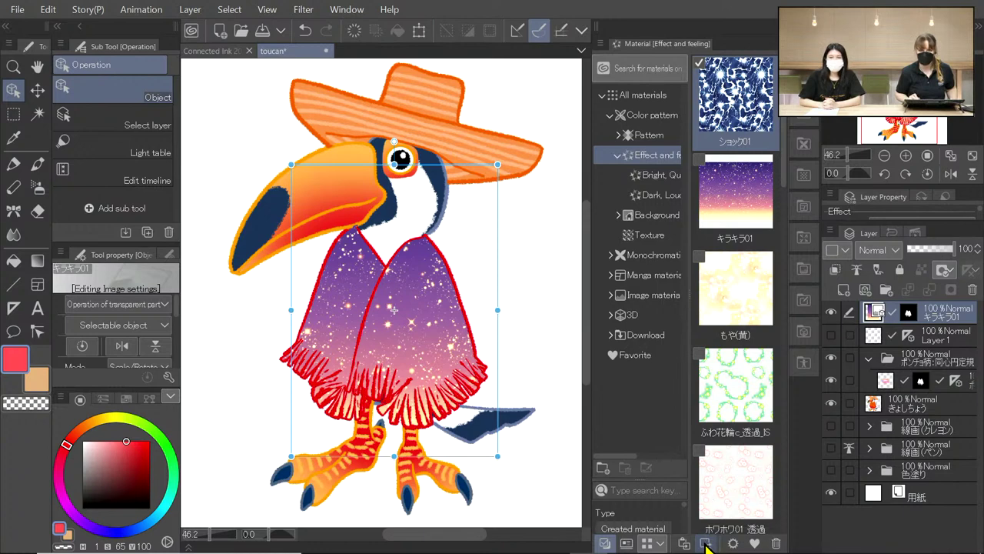
{"action": "left_click", "coordinate": [706, 543]}
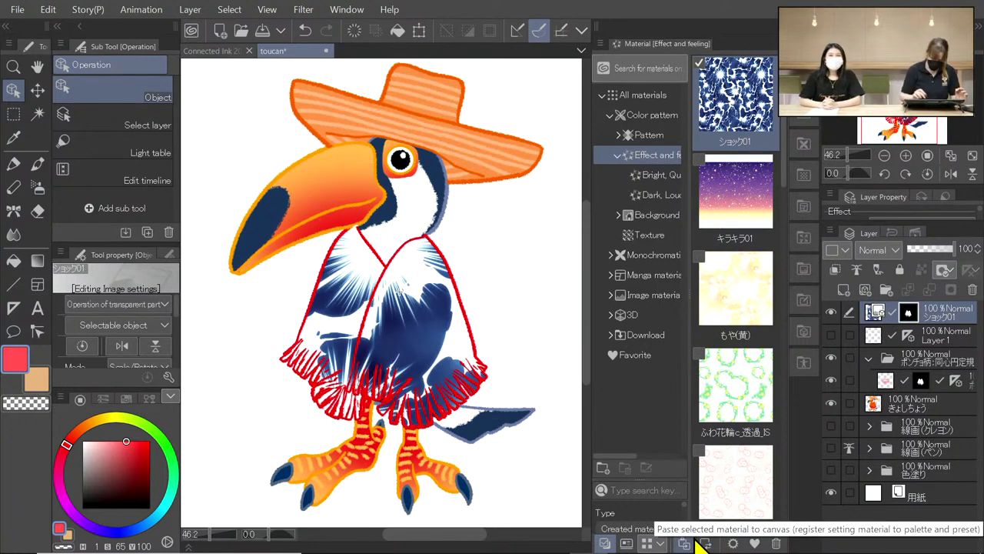
{"action": "mouse_move", "coordinate": [439, 315]}
{"action": "left_mouse_down"}
{"action": "mouse_move", "coordinate": [395, 361]}
{"action": "mouse_move", "coordinate": [417, 334]}
{"action": "mouse_move", "coordinate": [466, 312]}
{"action": "mouse_move", "coordinate": [454, 306]}
{"action": "left_mouse_up"}
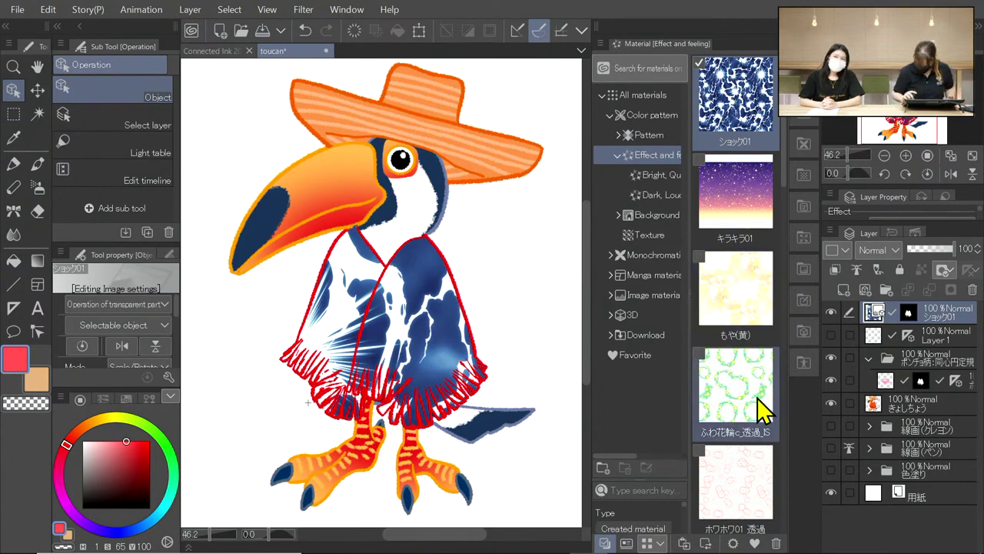
Browse the effect materials and switch to the Pattern category of the color patterns
{"action": "left_click_drag", "start_coordinate": [794, 172], "coordinate": [775, 447]}
{"action": "left_click_drag", "start_coordinate": [774, 464], "coordinate": [746, 351]}
{"action": "left_click", "coordinate": [639, 138]}
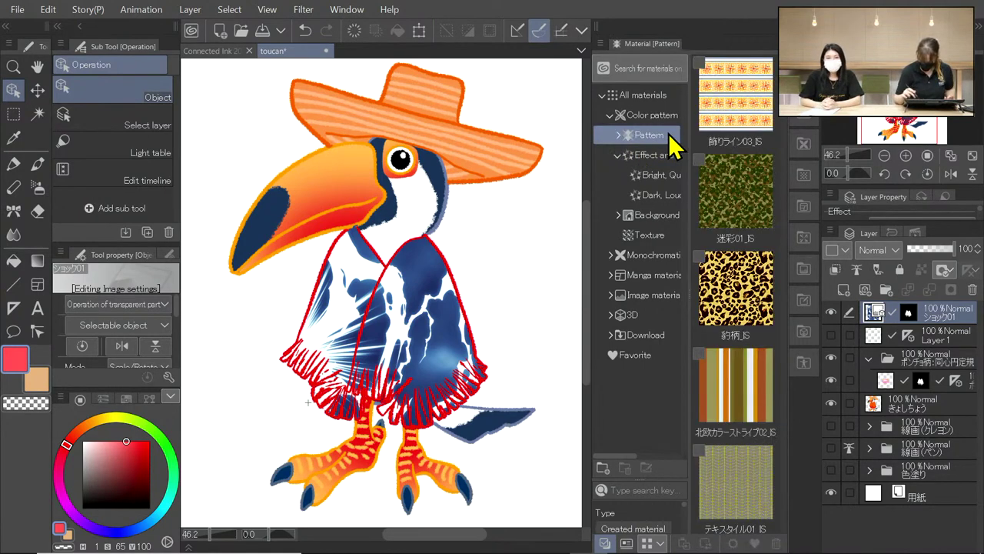
Try placing the leopard print 豹柄_IS on the canvas without a selection and undo it
{"action": "left_click_drag", "start_coordinate": [728, 290], "coordinate": [429, 336]}
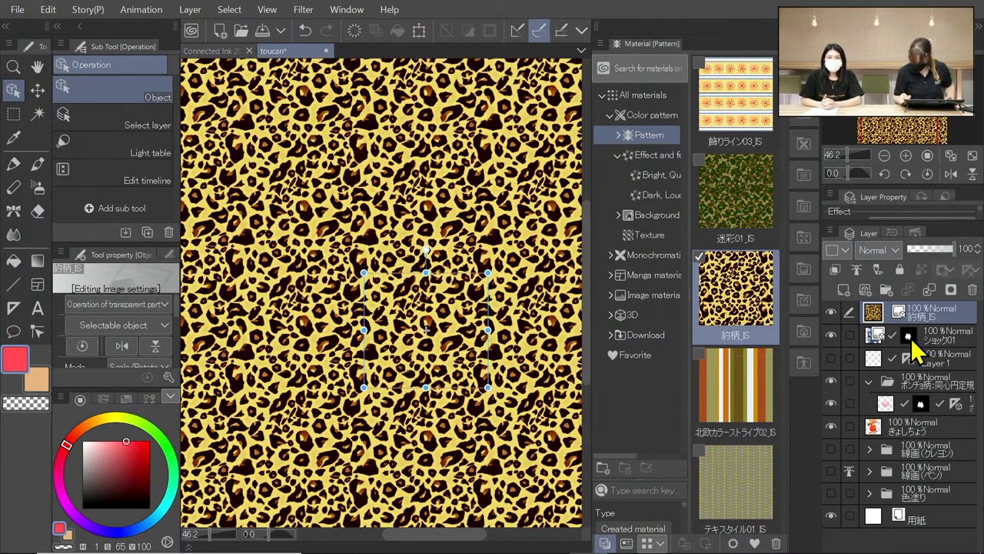
{"action": "key", "text": "ctrl+z"}
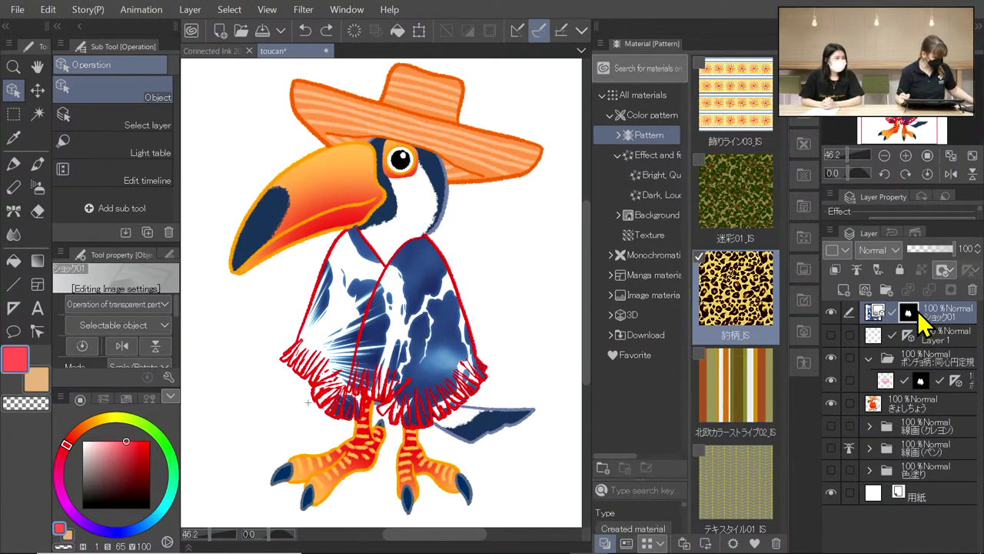
Load the ショック01 layer's mask as a selection, place the 豹柄_IS leopard print inside the poncho, and close the materials
{"action": "left_click", "coordinate": [912, 312], "text": "ctrl"}
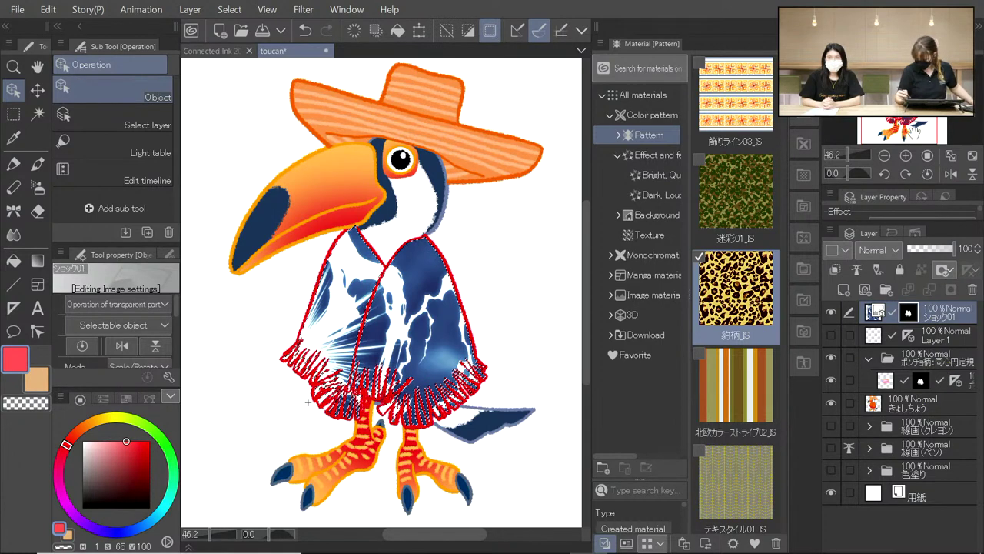
{"action": "left_click_drag", "start_coordinate": [736, 288], "coordinate": [422, 340]}
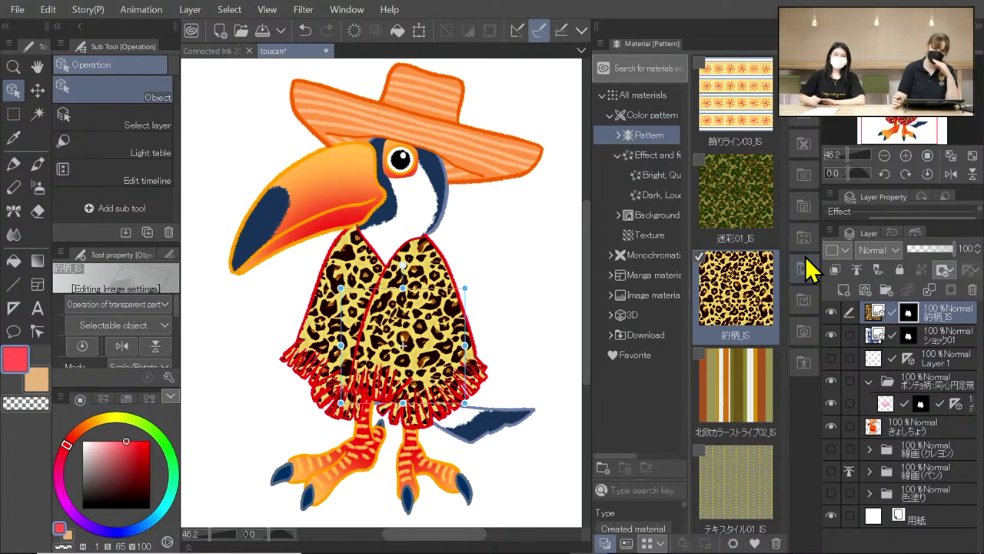
{"action": "left_click", "coordinate": [803, 267]}
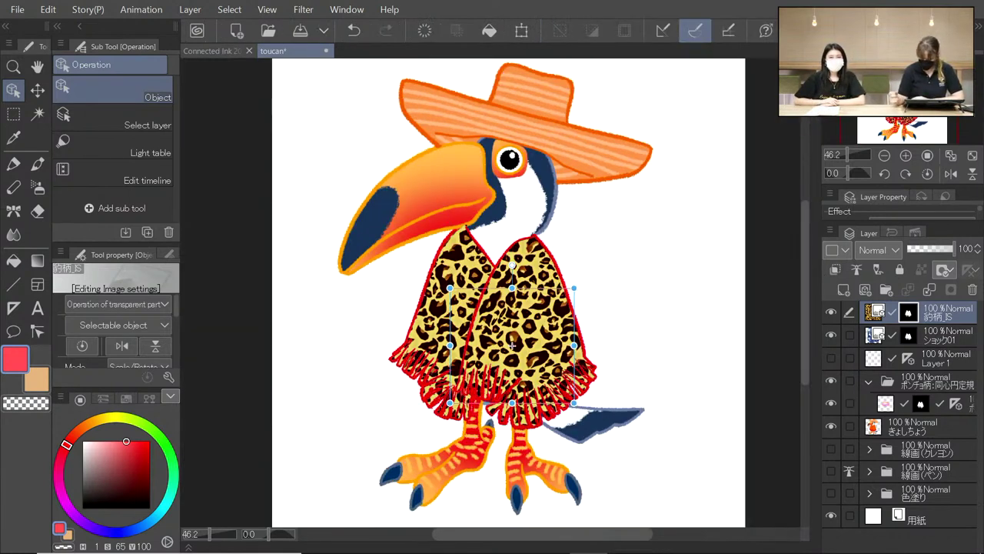
Move the toucan layer きょしちょう above the poncho pattern folder and start a Gradient map correction layer over it
{"action": "left_click_drag", "start_coordinate": [933, 430], "coordinate": [939, 379]}
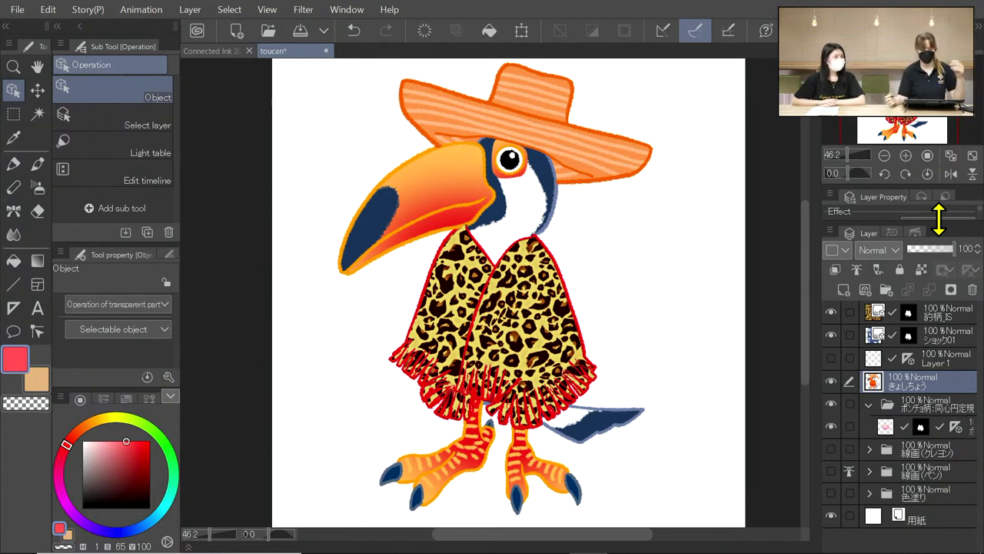
{"action": "left_click", "coordinate": [193, 11]}
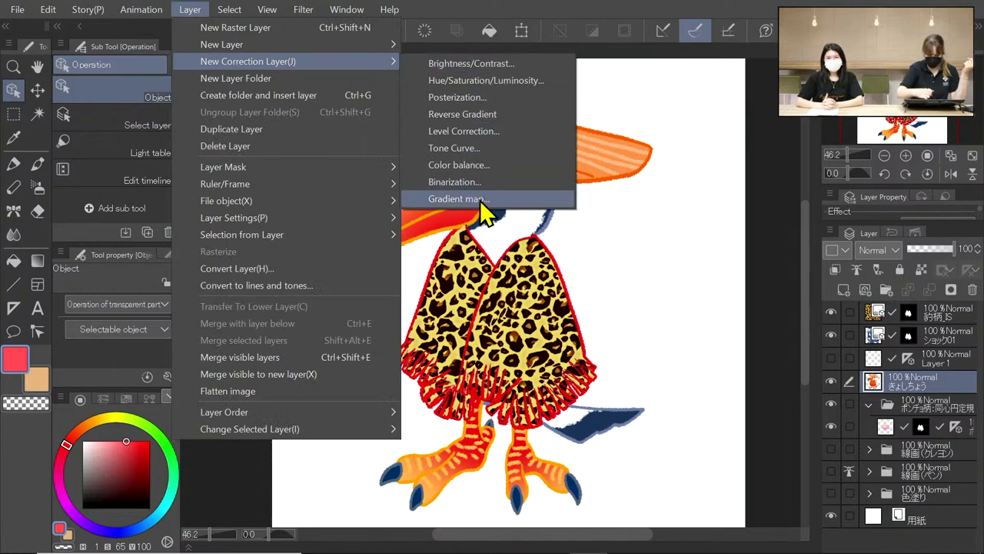
{"action": "left_click", "coordinate": [484, 198]}
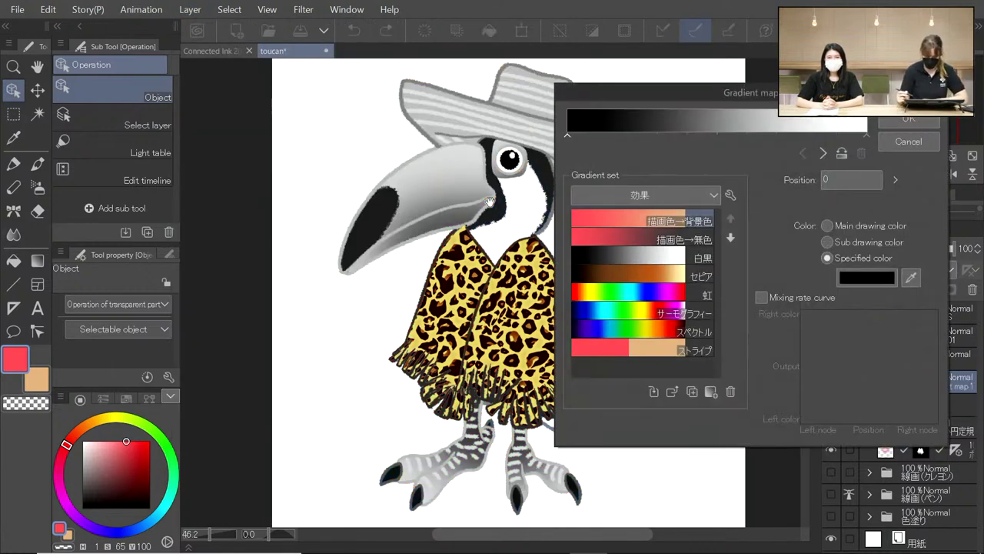
{"action": "left_click_drag", "start_coordinate": [841, 116], "coordinate": [641, 88]}
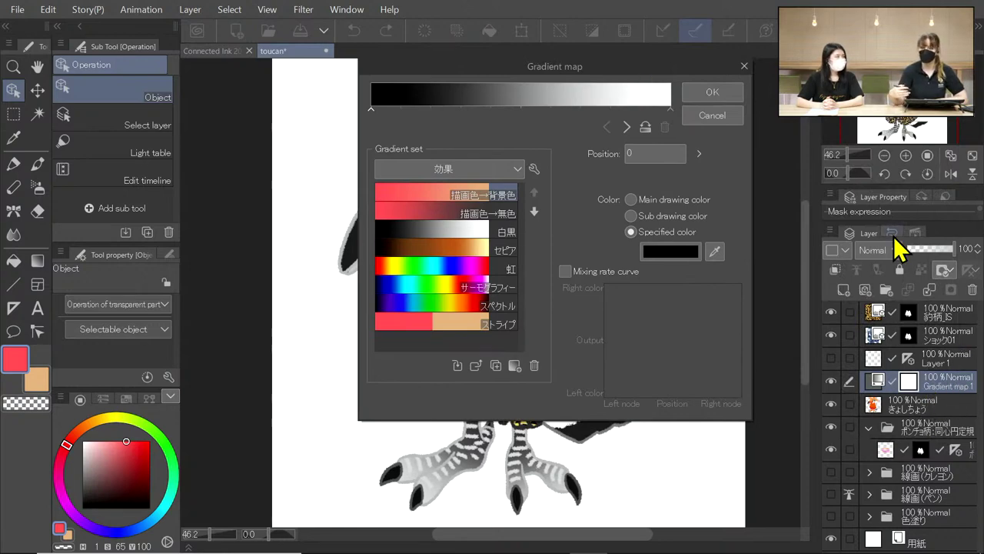
{"action": "left_click_drag", "start_coordinate": [612, 71], "coordinate": [847, 29]}
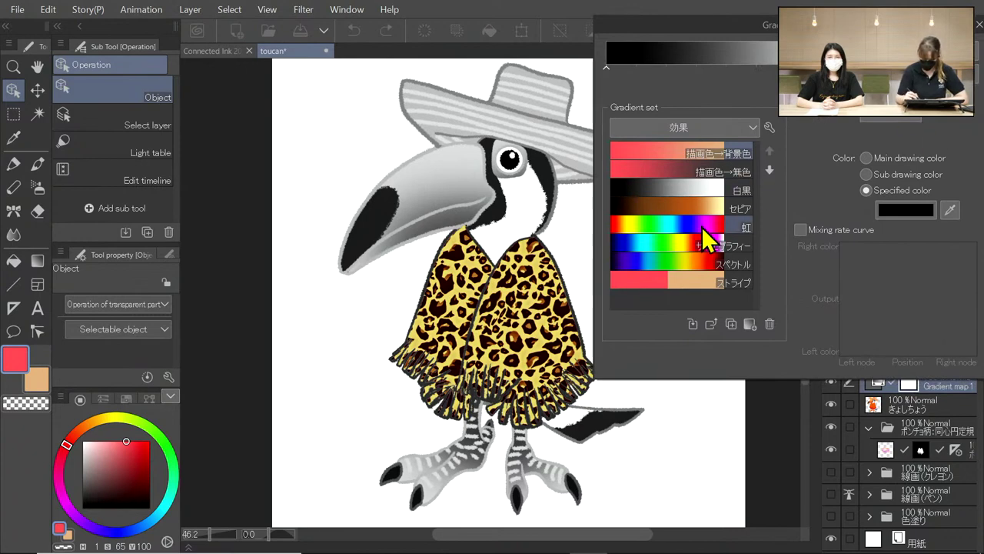
Preview the 虹 and 描画色→無色 gradients, and apply the 描画色→背景色 gradient to the gradient map
{"action": "left_click", "coordinate": [702, 224]}
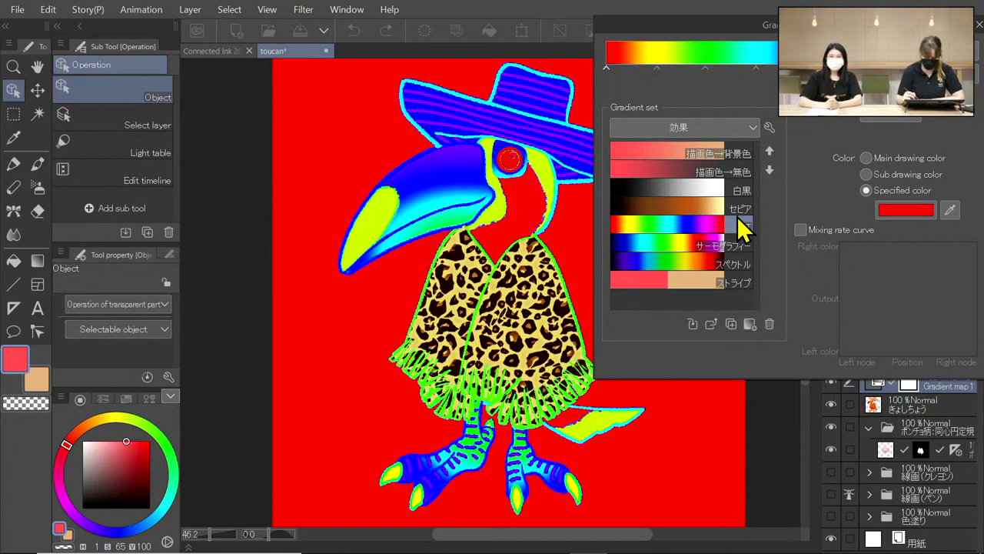
{"action": "left_click", "coordinate": [685, 244]}
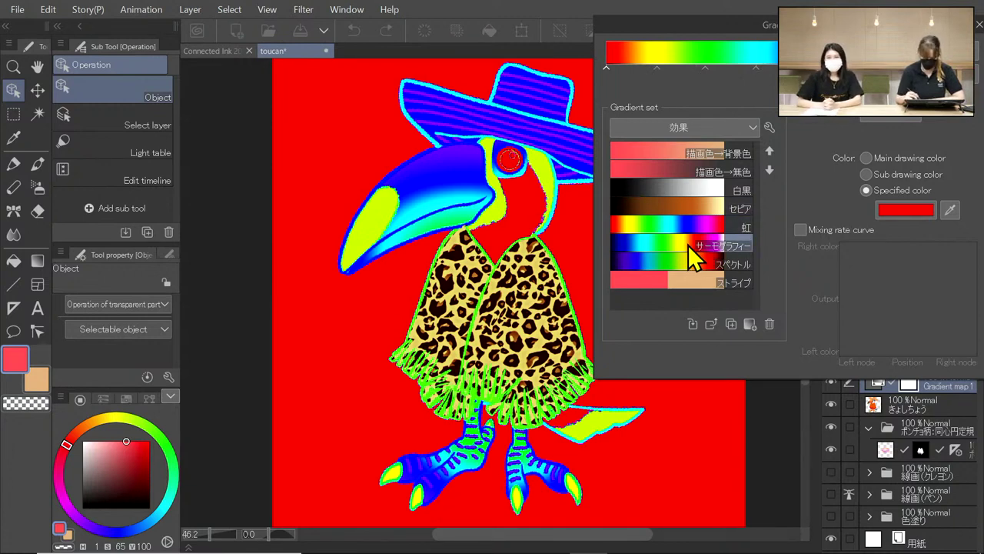
{"action": "left_click", "coordinate": [665, 169]}
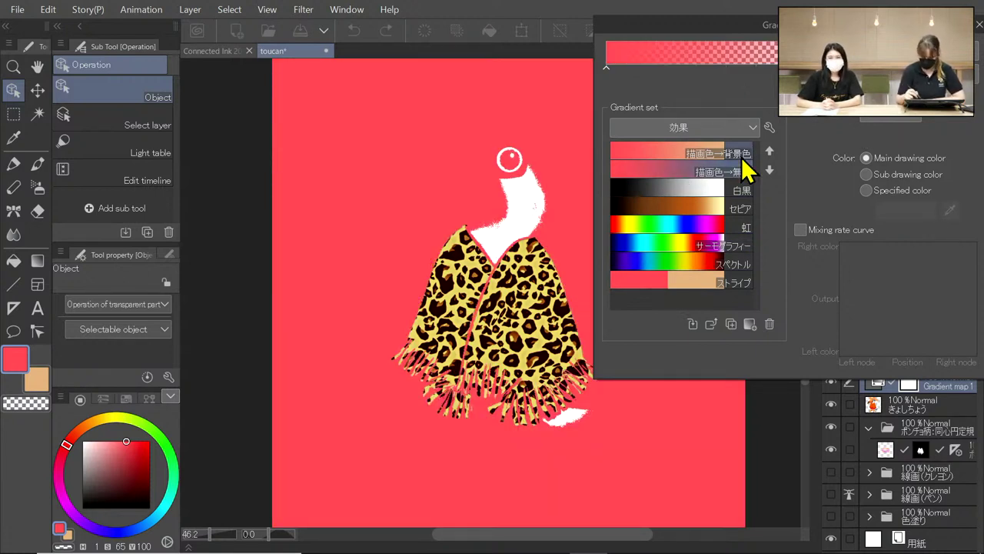
{"action": "left_click", "coordinate": [655, 149]}
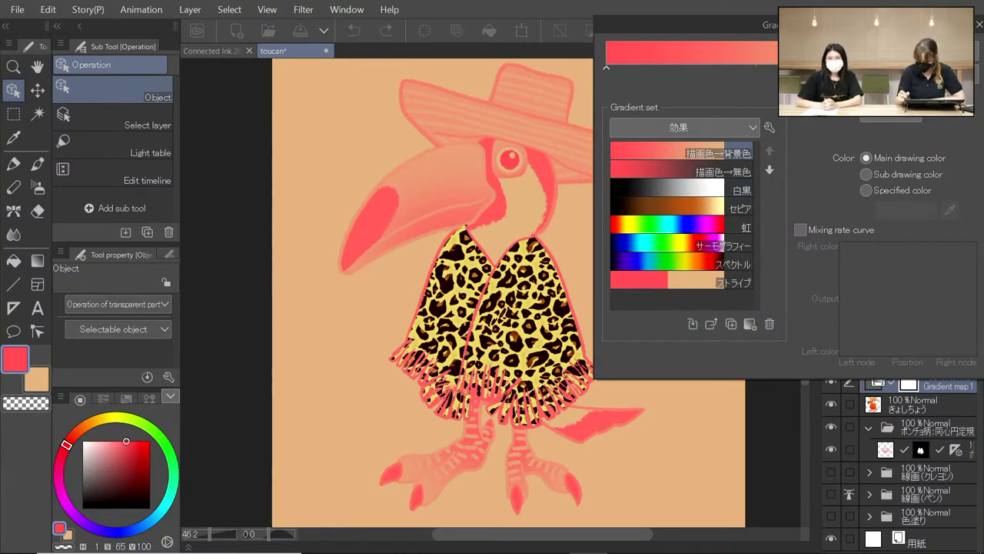
{"action": "key", "text": "Return"}
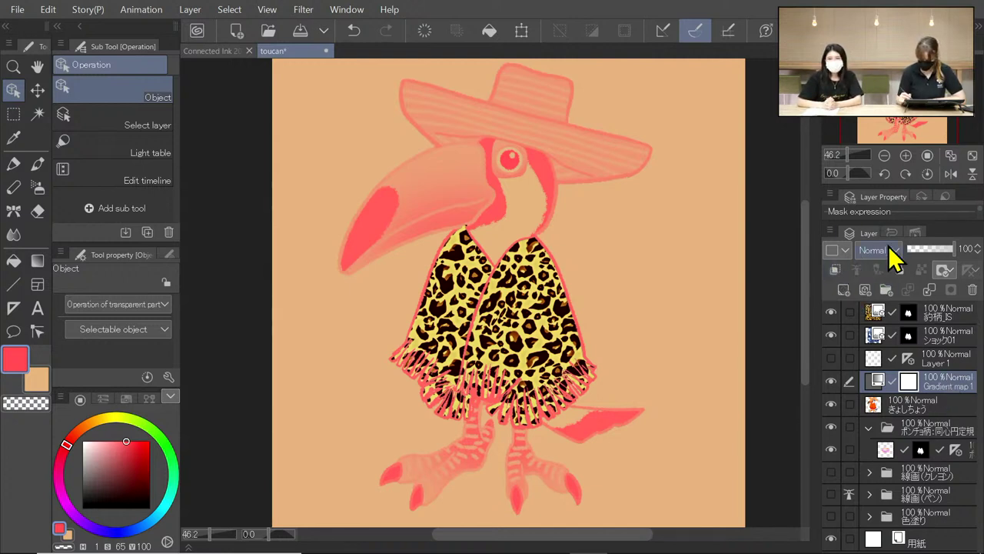
Clip the gradient map and the 豹柄_IS layer, placed beneath it, to the toucan layer, and hide the ショック01 layer
{"action": "left_click", "coordinate": [835, 270]}
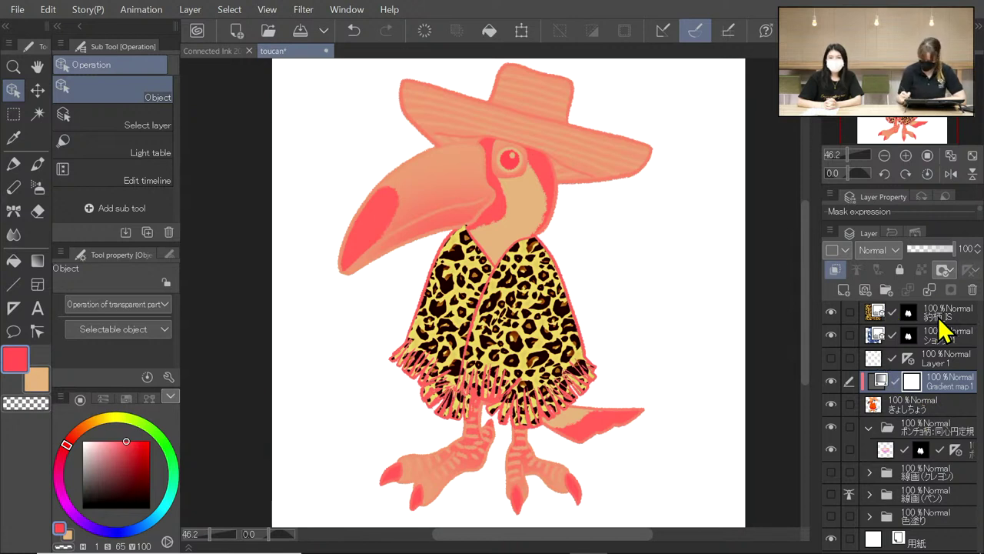
{"action": "left_click_drag", "start_coordinate": [955, 329], "coordinate": [951, 406]}
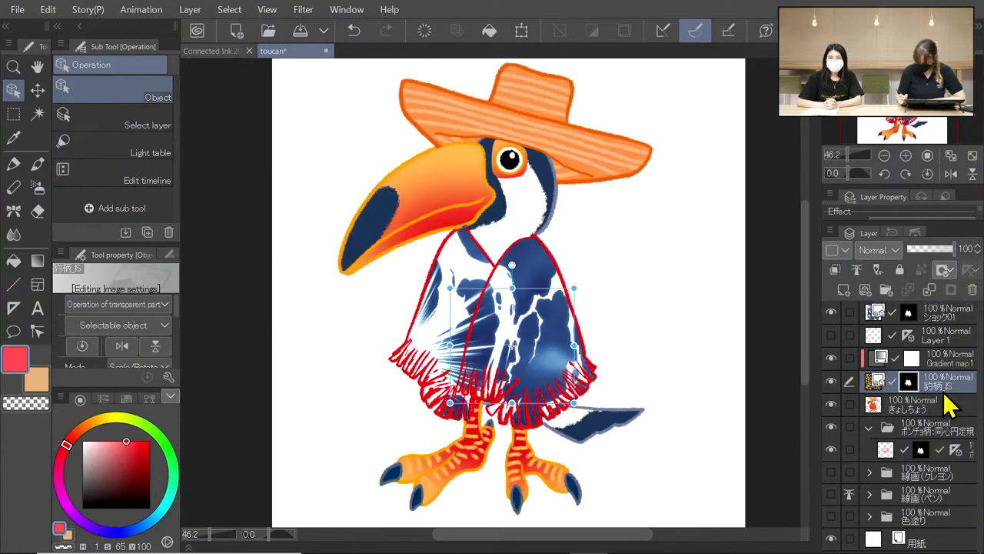
{"action": "left_click", "coordinate": [835, 269]}
{"action": "left_click", "coordinate": [831, 311]}
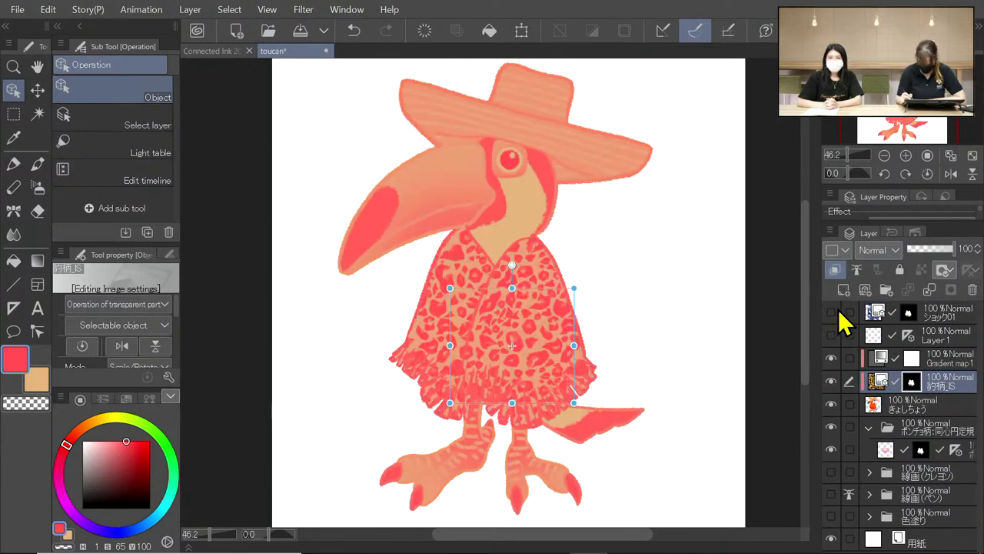
Set the gradient map layer's opacity to 47% and its blending mode to Overlay
{"action": "left_click", "coordinate": [951, 365]}
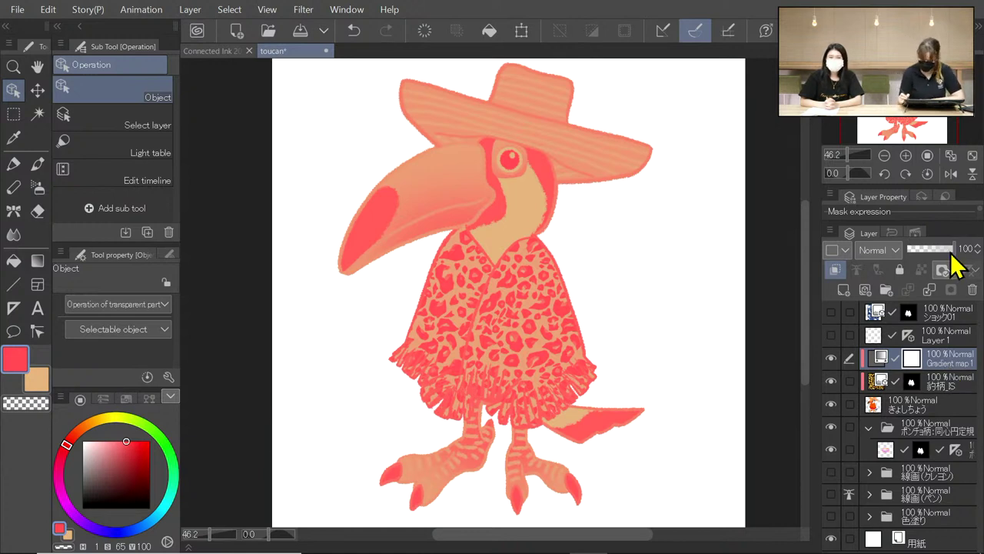
{"action": "left_click_drag", "start_coordinate": [953, 254], "coordinate": [931, 256]}
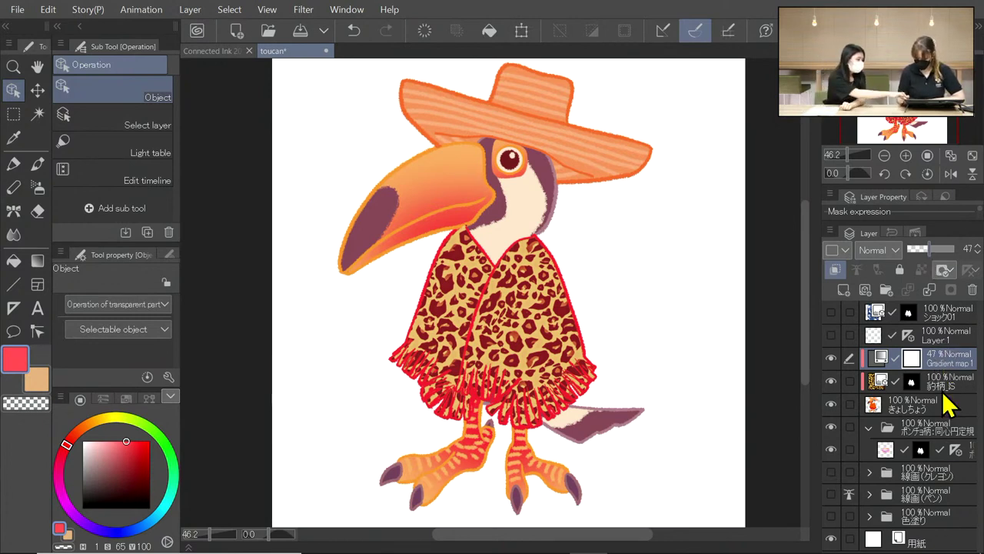
{"action": "left_click", "coordinate": [895, 254]}
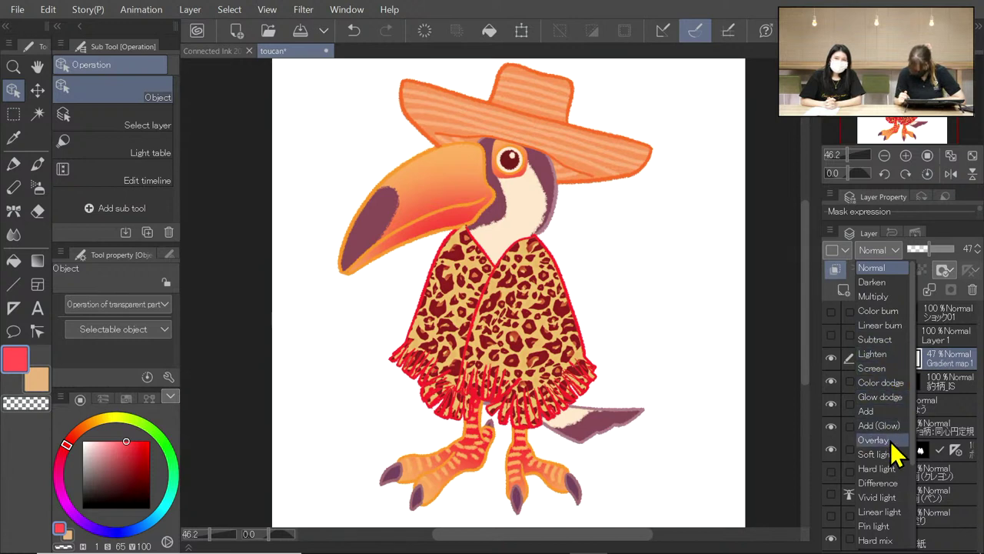
{"action": "left_click", "coordinate": [890, 443]}
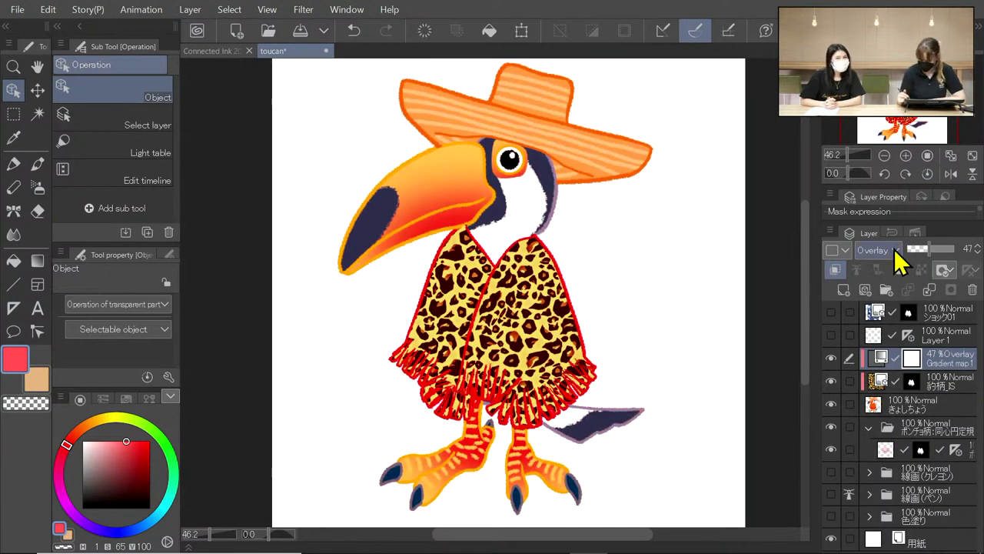
Try the gradient map layer with Multiply blending at 68% opacity
{"action": "mouse_move", "coordinate": [938, 256]}
{"action": "left_mouse_down"}
{"action": "mouse_move", "coordinate": [959, 262]}
{"action": "mouse_move", "coordinate": [939, 256]}
{"action": "left_mouse_up"}
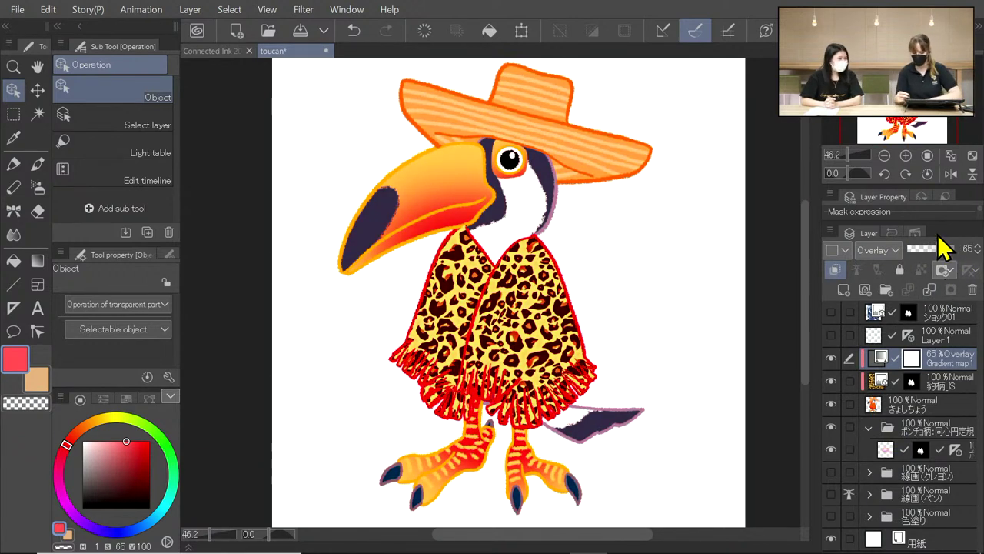
{"action": "left_click", "coordinate": [896, 250]}
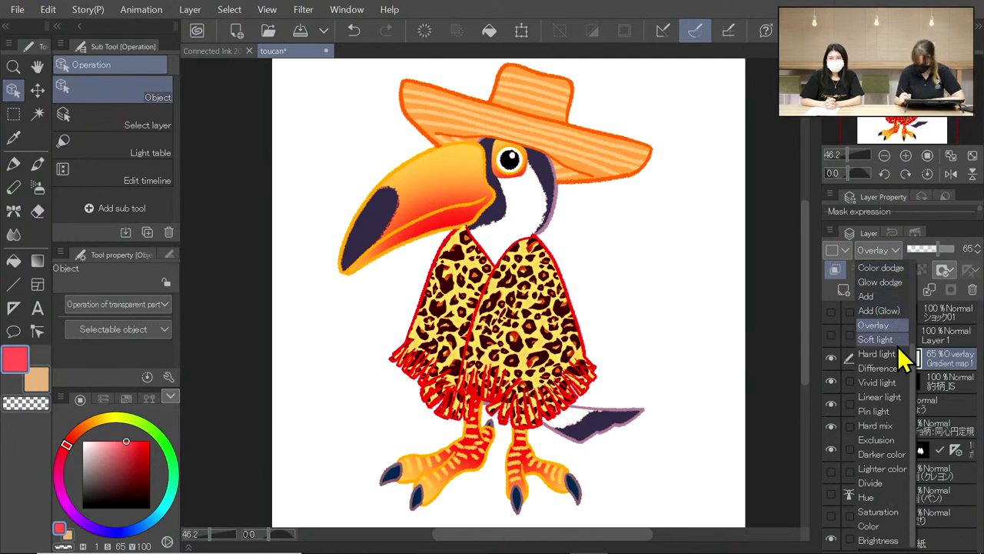
{"action": "scroll", "coordinate": [915, 373], "scroll_direction": "up", "scroll_amount": 1}
{"action": "left_click_drag", "start_coordinate": [914, 373], "coordinate": [916, 268]}
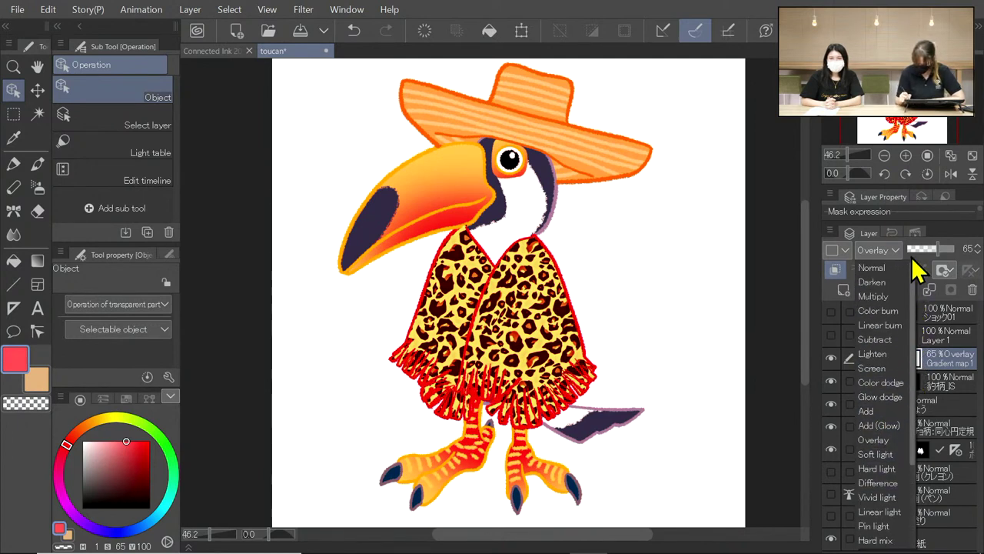
{"action": "left_click", "coordinate": [891, 308]}
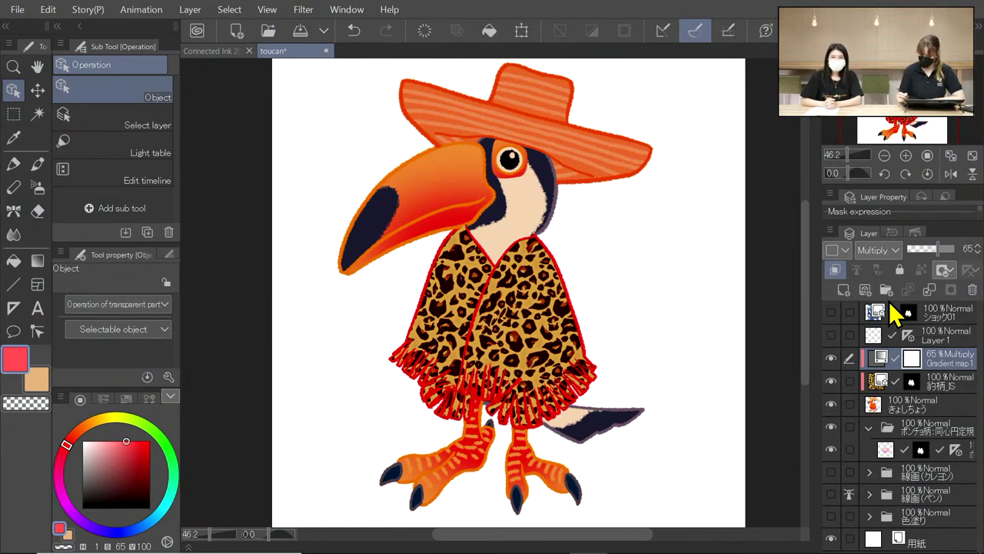
{"action": "mouse_move", "coordinate": [938, 254]}
{"action": "left_mouse_down"}
{"action": "mouse_move", "coordinate": [931, 259]}
{"action": "mouse_move", "coordinate": [960, 245]}
{"action": "mouse_move", "coordinate": [958, 264]}
{"action": "mouse_move", "coordinate": [939, 266]}
{"action": "left_mouse_up"}
Set the gradient map layer's blending mode to Normal and its opacity to 42%
{"action": "left_click", "coordinate": [892, 250]}
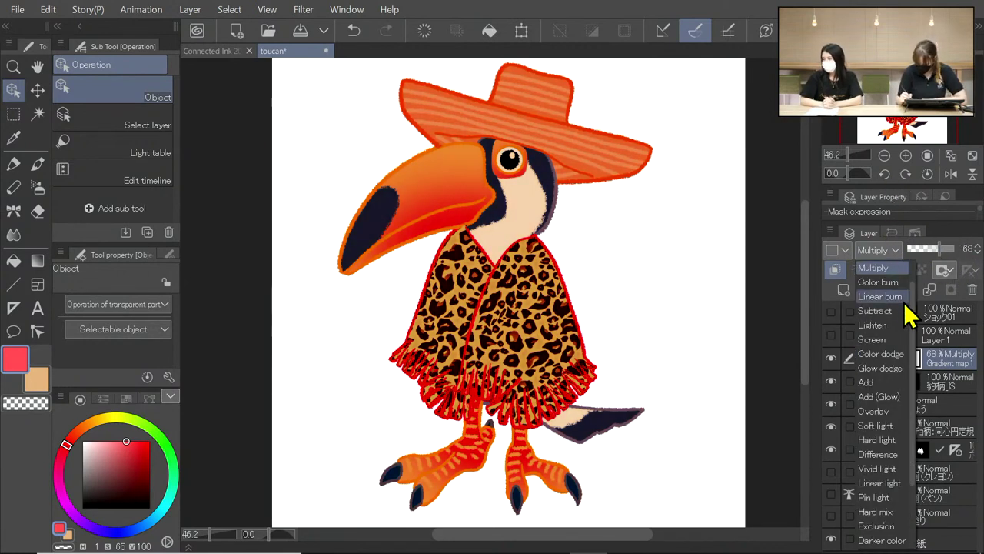
{"action": "scroll", "coordinate": [877, 308], "scroll_direction": "up", "scroll_amount": 2}
{"action": "left_click", "coordinate": [873, 267]}
{"action": "left_click_drag", "start_coordinate": [940, 263], "coordinate": [925, 256]}
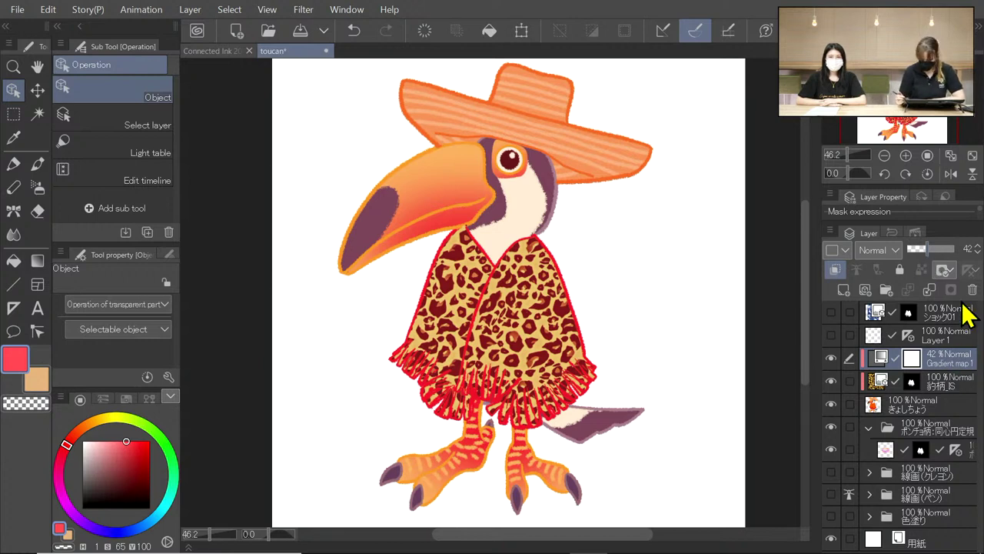
{"action": "left_click", "coordinate": [17, 11]}
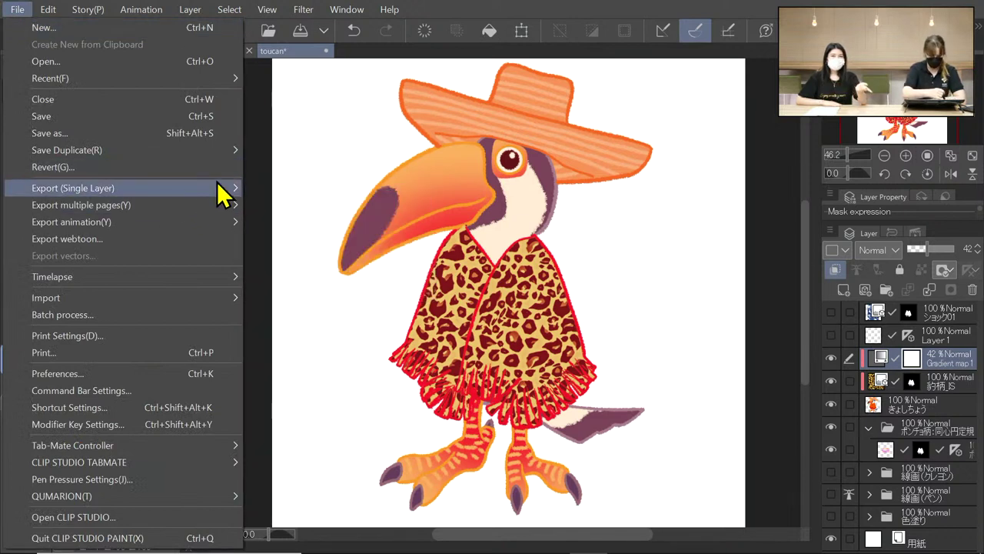
{"action": "mouse_move", "coordinate": [213, 152]}
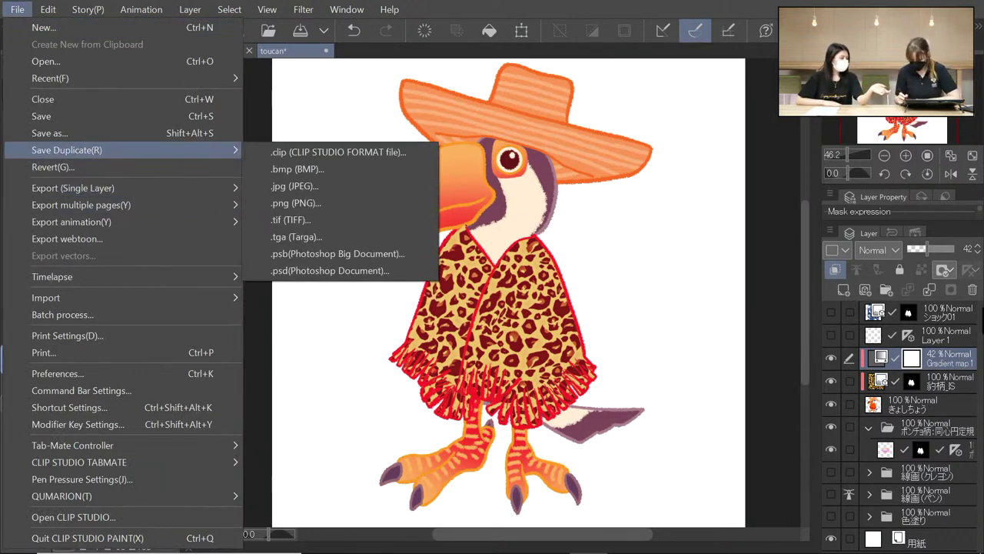
{"action": "left_click", "coordinate": [811, 298]}
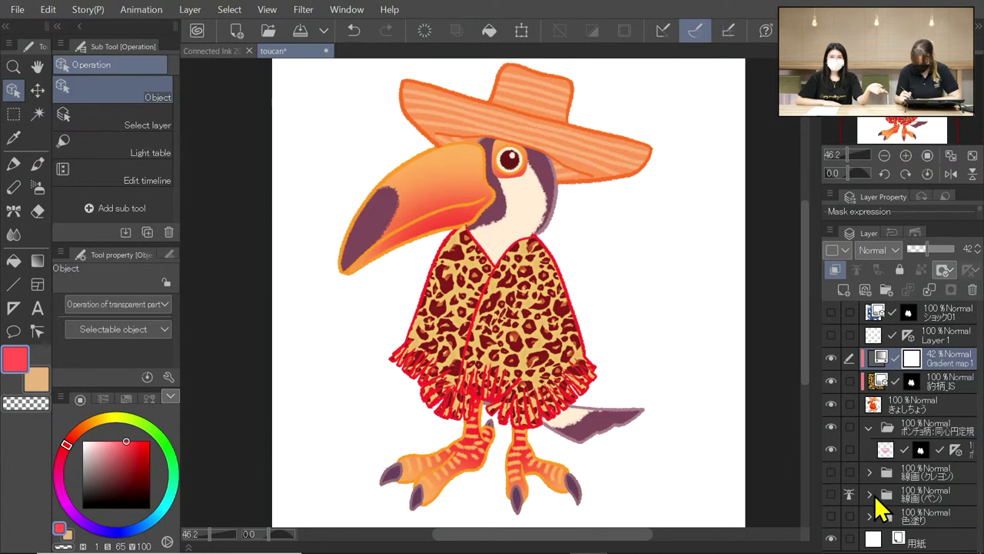
Hide the 用紙 paper layer and inspect the poncho's edge against the transparent background
{"action": "left_click", "coordinate": [831, 540]}
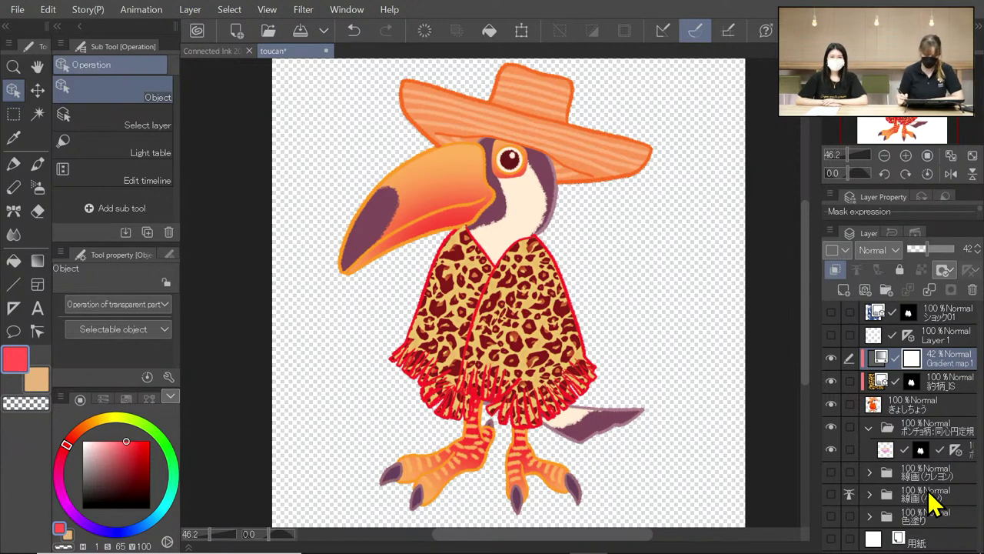
{"action": "left_click", "coordinate": [831, 539]}
{"action": "left_click", "coordinate": [830, 539]}
{"action": "left_click_drag", "start_coordinate": [633, 538], "coordinate": [598, 545]}
{"action": "left_click_drag", "start_coordinate": [218, 541], "coordinate": [222, 546]}
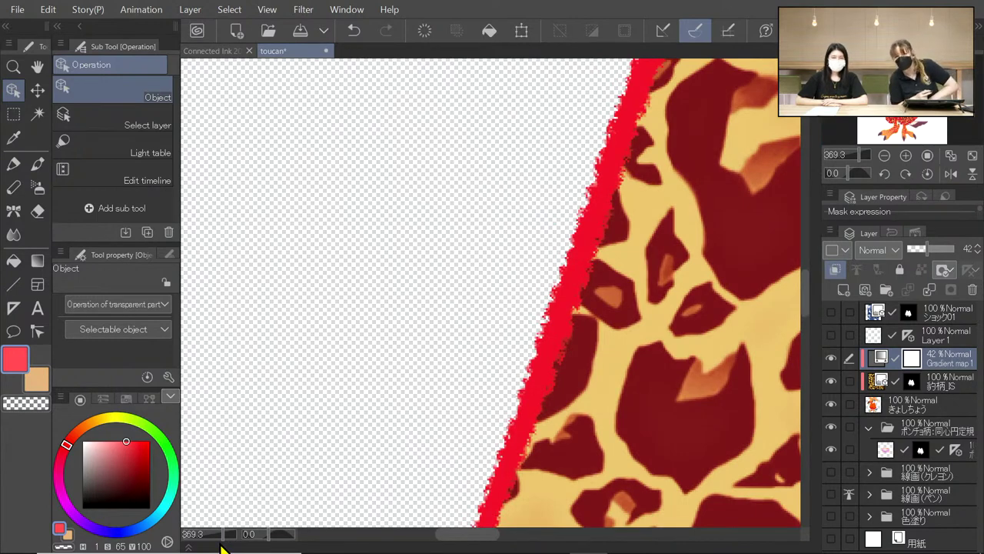
{"action": "left_click_drag", "start_coordinate": [221, 542], "coordinate": [213, 538]}
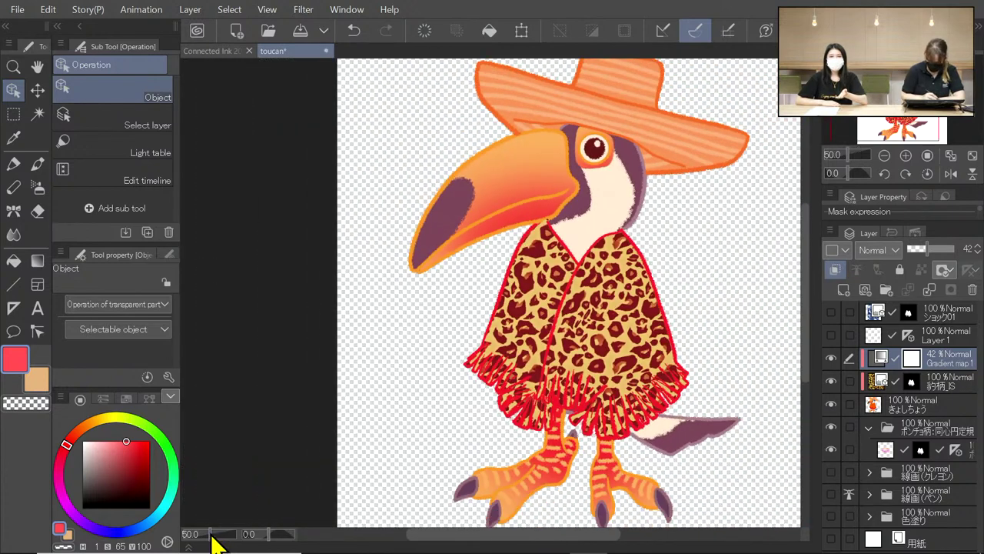
{"action": "scroll", "coordinate": [806, 361], "scroll_direction": "up", "scroll_amount": 1}
{"action": "left_click_drag", "start_coordinate": [805, 361], "coordinate": [803, 329]}
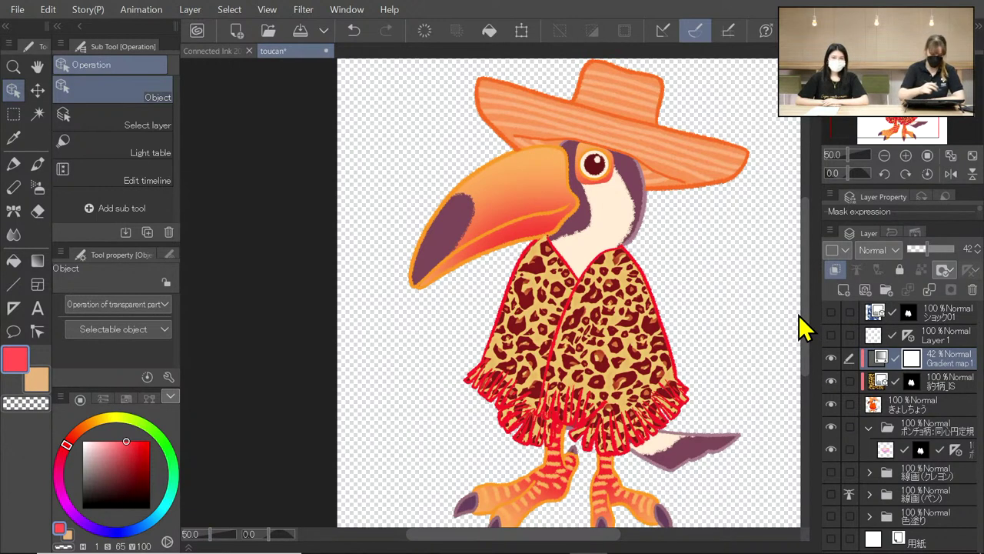
Start a single-layer PNG export of the illustration, saved as toucan in the folder h
{"action": "left_click", "coordinate": [21, 9]}
{"action": "mouse_move", "coordinate": [193, 192]}
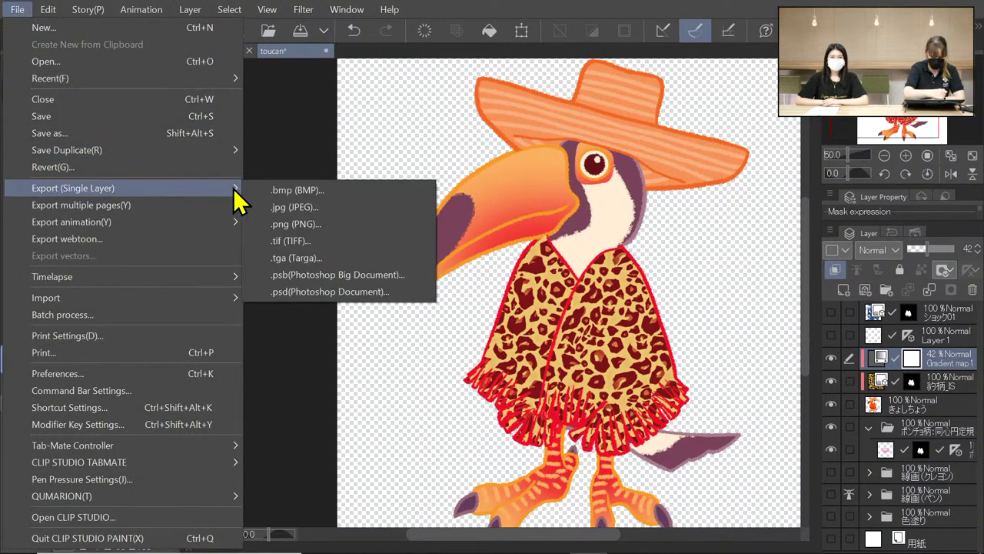
{"action": "left_click", "coordinate": [321, 227]}
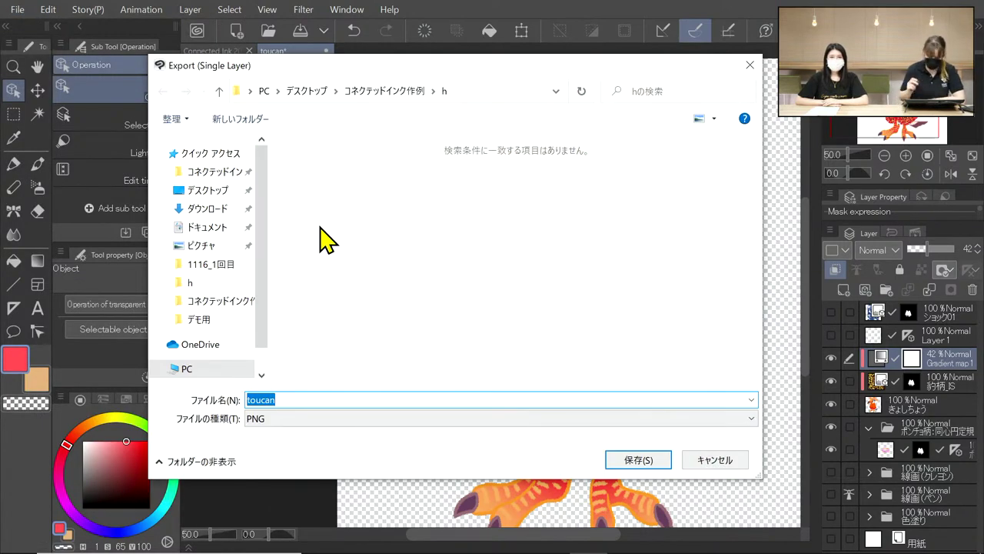
{"action": "left_click", "coordinate": [643, 457]}
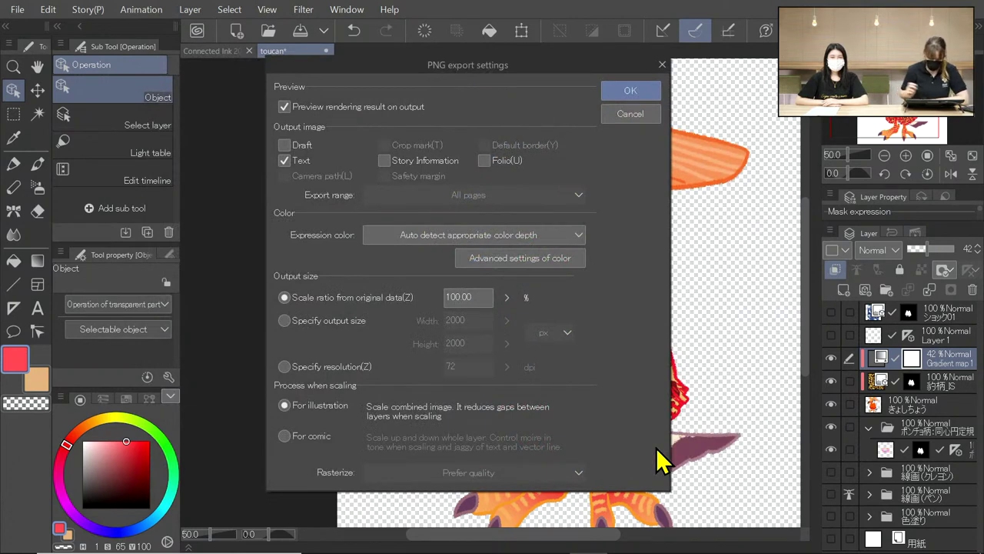
Specify a PNG output size of 900 × 900 px and complete the export from the preview
{"action": "left_click", "coordinate": [296, 317]}
{"action": "double_click", "coordinate": [466, 320]}
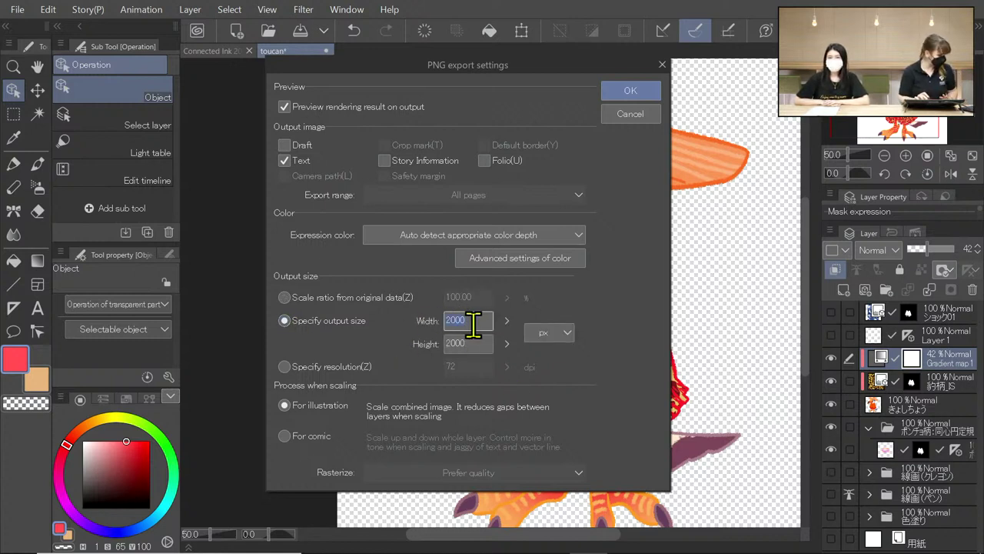
{"action": "type", "text": "900"}
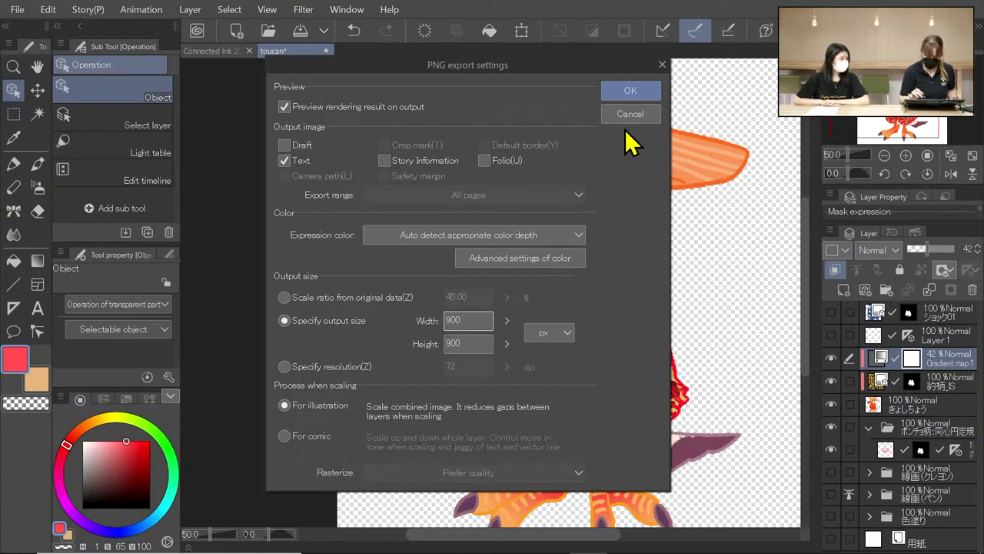
{"action": "left_click", "coordinate": [642, 92]}
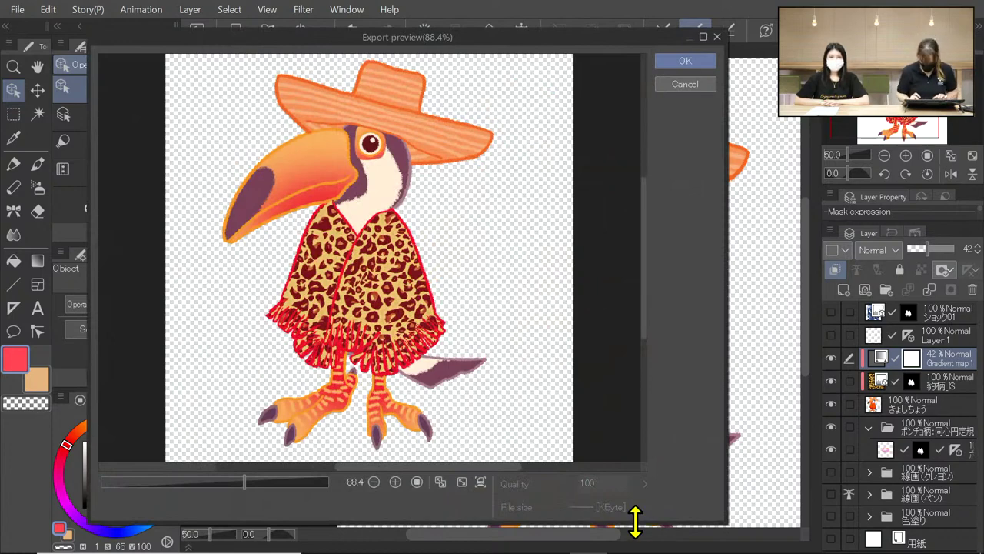
{"action": "left_click", "coordinate": [699, 59]}
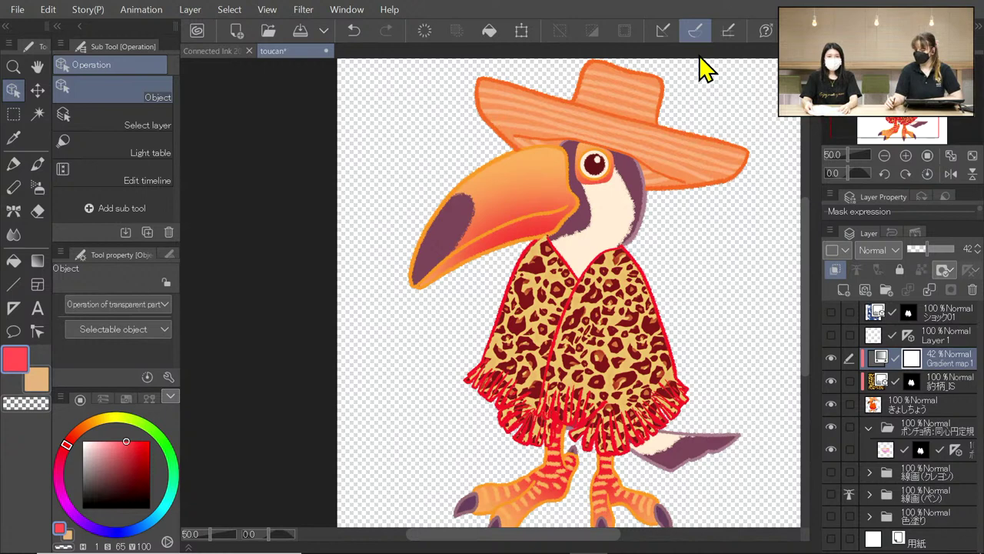
{"action": "left_click_drag", "start_coordinate": [534, 536], "coordinate": [581, 534]}
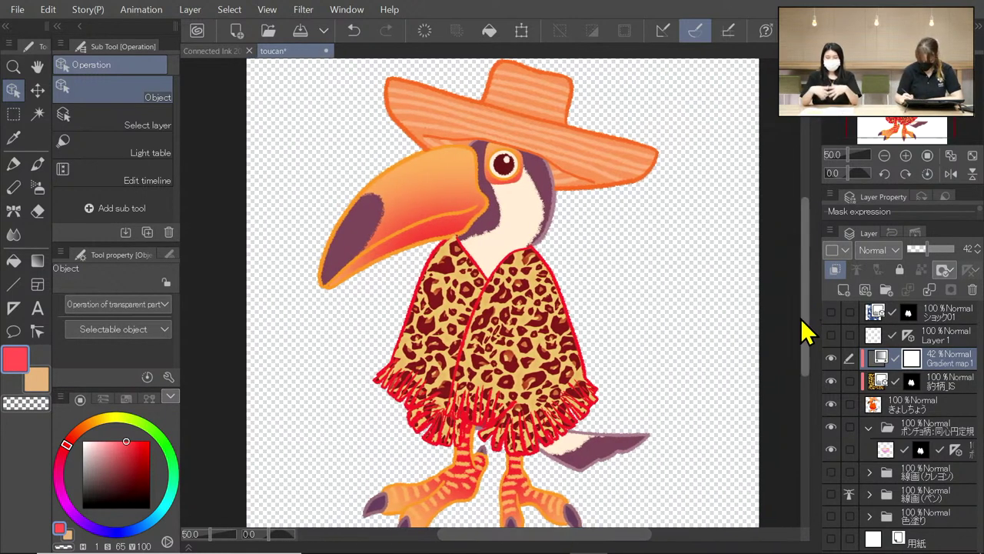
{"action": "mouse_move", "coordinate": [804, 330]}
{"action": "left_mouse_down"}
{"action": "mouse_move", "coordinate": [805, 321]}
{"action": "mouse_move", "coordinate": [803, 332]}
{"action": "left_mouse_up"}
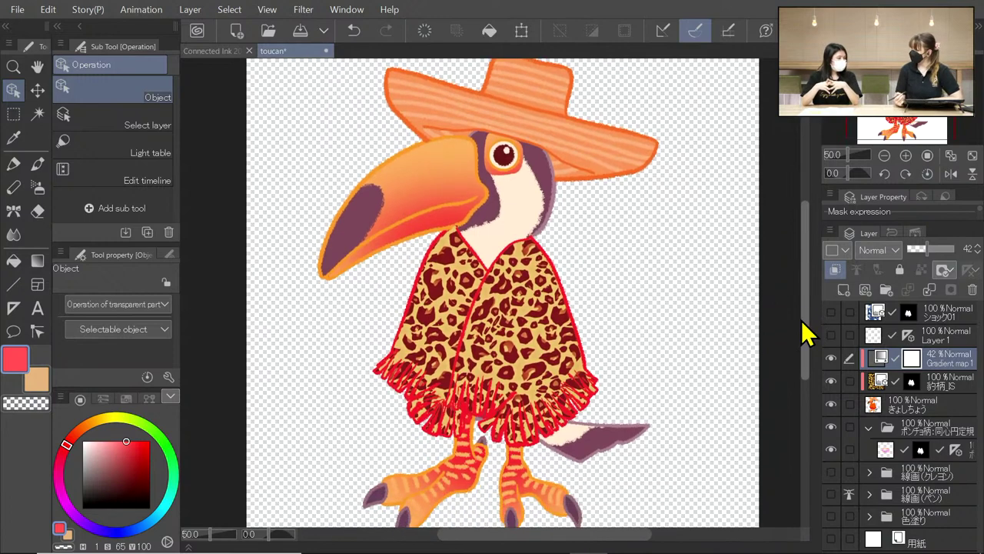